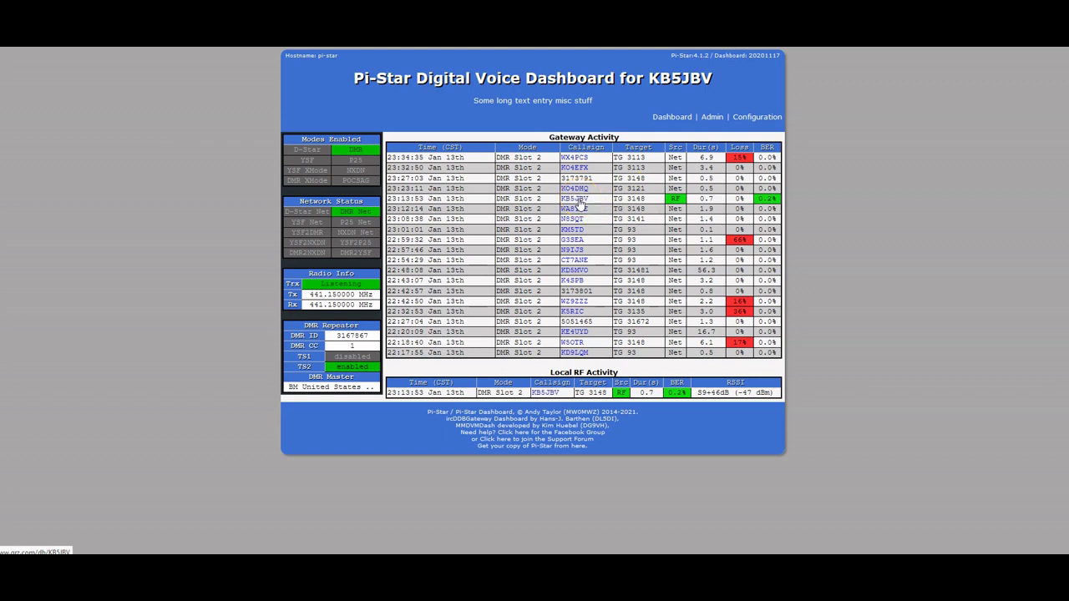
- Open the QRZ.com page for the callsign of the RF entry in Gateway Activity and look over the profile
{"action": "left_click", "coordinate": [577, 199]}
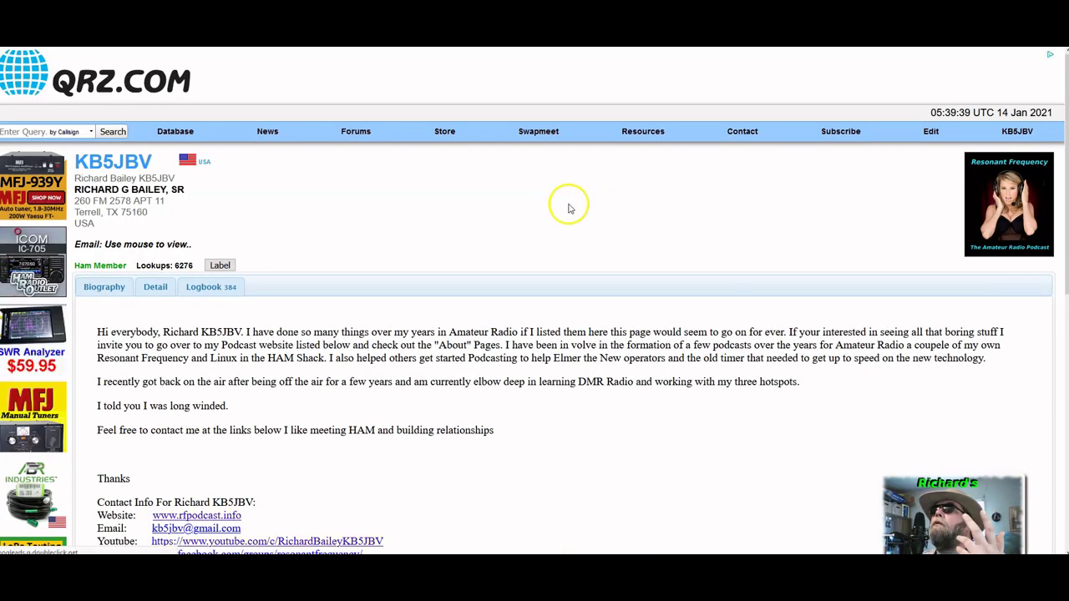
{"action": "scroll", "coordinate": [189, 221], "scroll_direction": "down", "scroll_amount": 3}
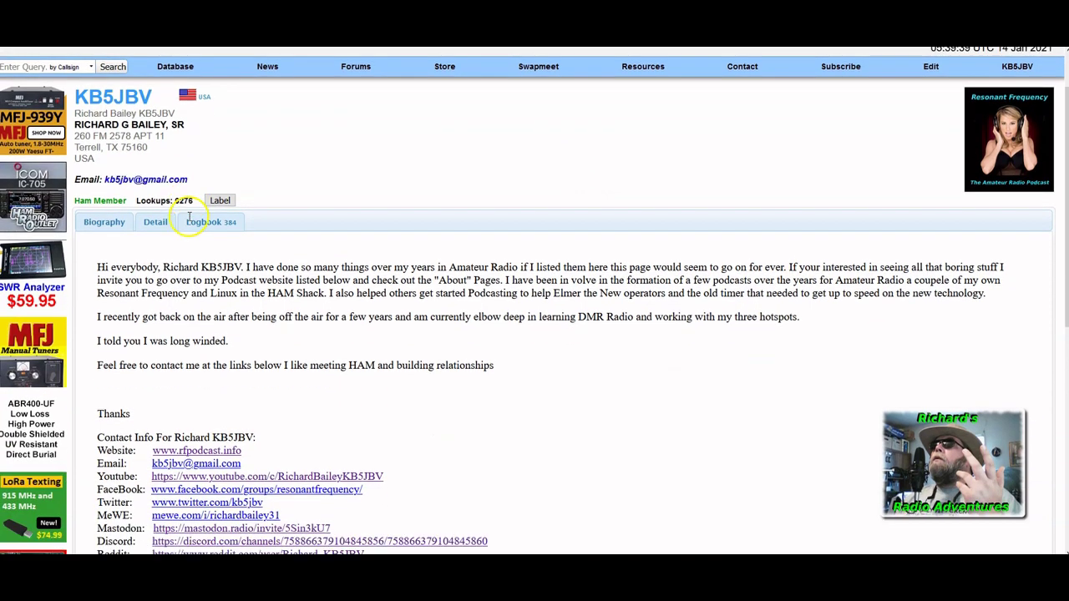
{"action": "scroll", "coordinate": [251, 213], "scroll_direction": "up", "scroll_amount": 1}
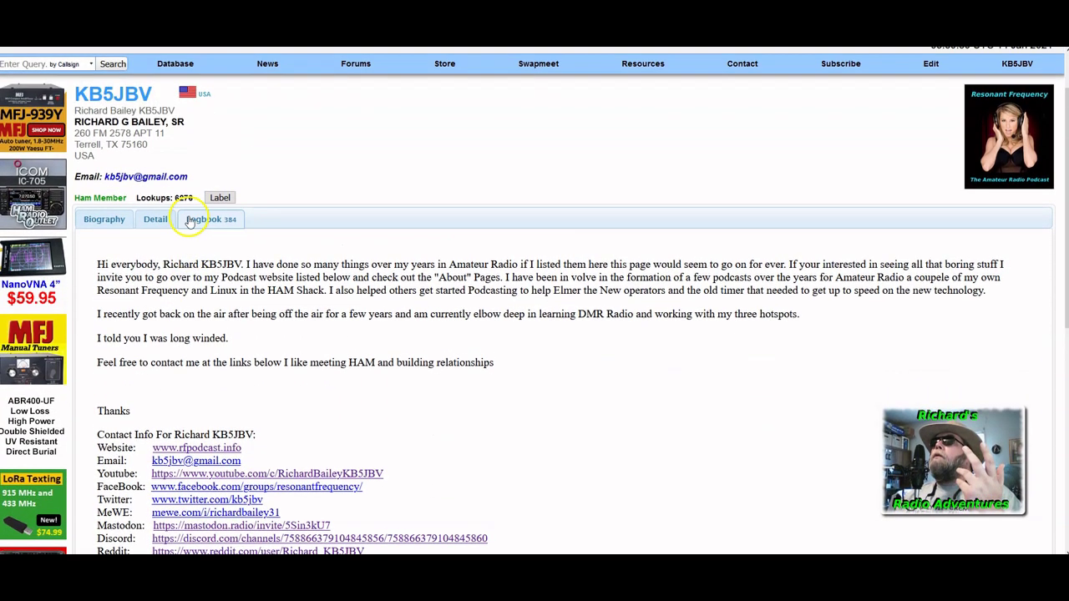
{"action": "left_click", "coordinate": [159, 177]}
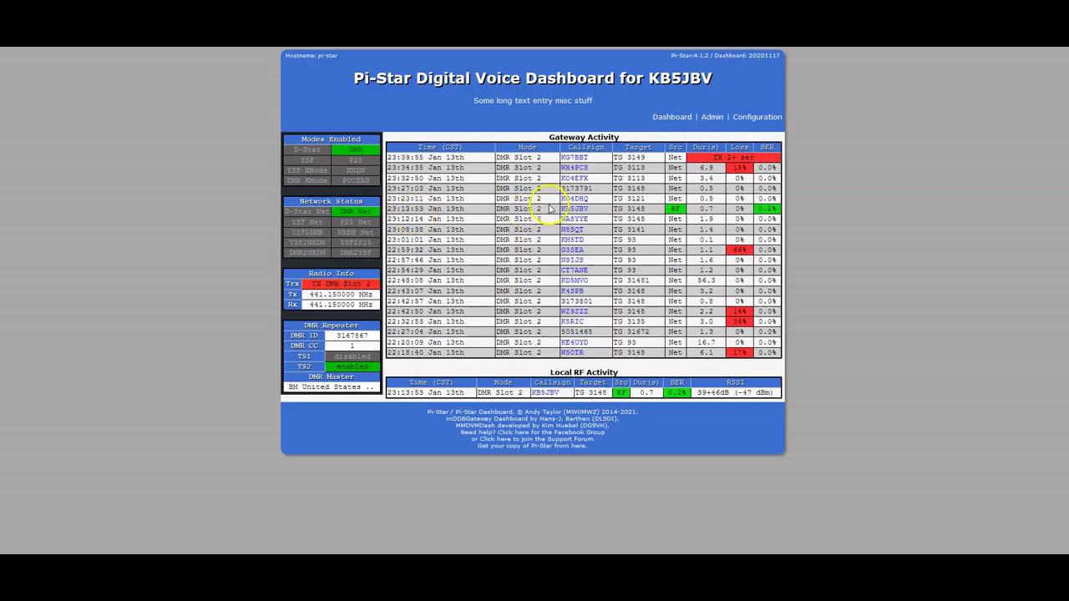
- Look up the RF entry's callsign on QRZ.com again from the dashboard and read the operator's biography and contact links
{"action": "left_click", "coordinate": [573, 210]}
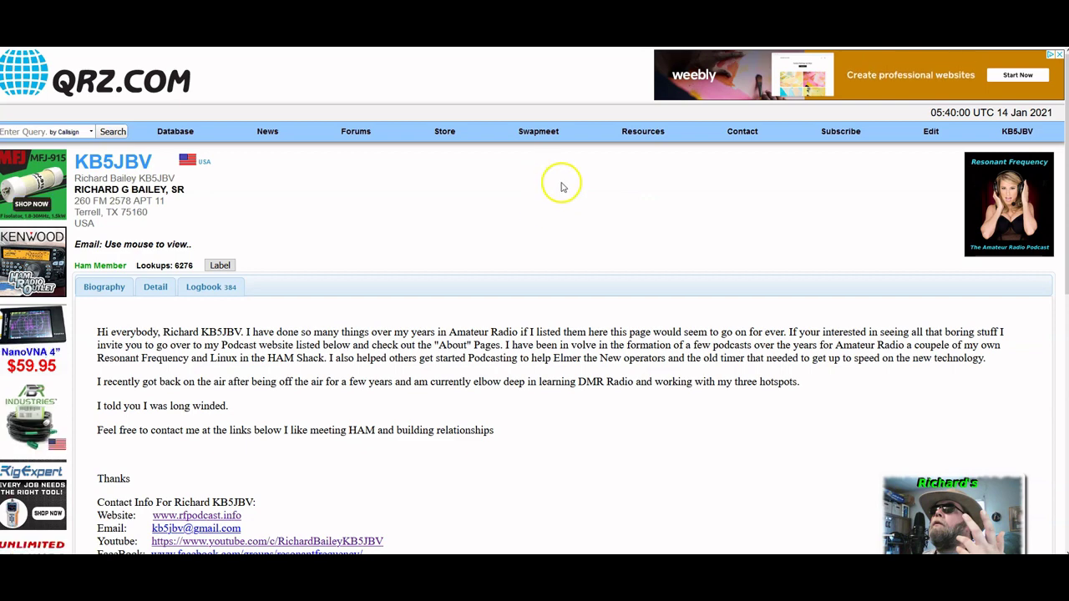
{"action": "scroll", "coordinate": [499, 238], "scroll_direction": "down", "scroll_amount": 3}
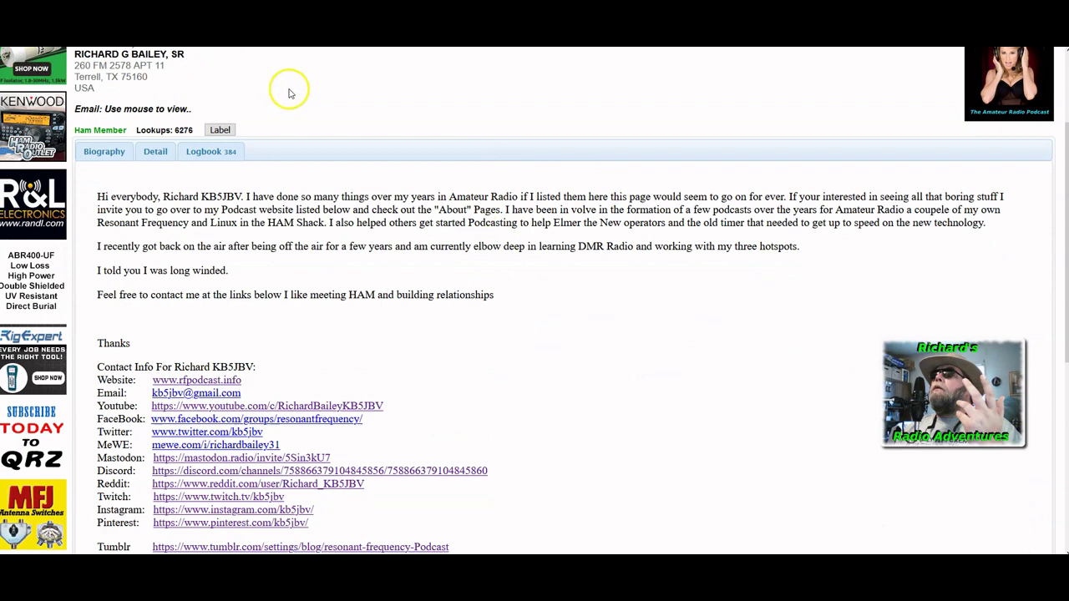
{"action": "scroll", "coordinate": [287, 90], "scroll_direction": "up", "scroll_amount": 2}
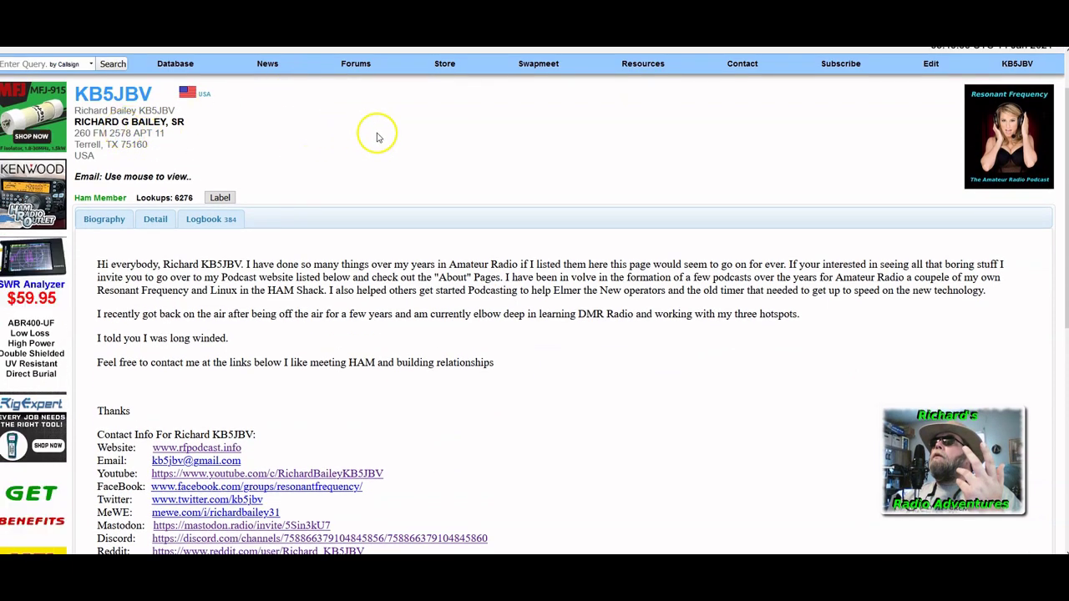
{"action": "scroll", "coordinate": [375, 136], "scroll_direction": "down", "scroll_amount": 3}
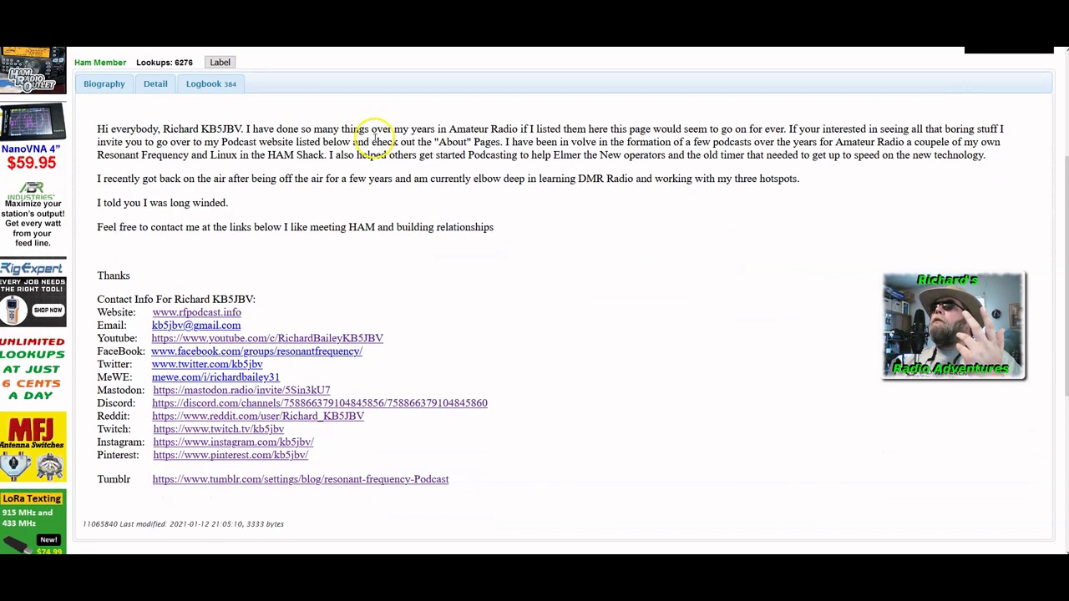
- Show the operator's QRZ.com logbook and review the list of latest contacts
{"action": "left_click", "coordinate": [214, 84]}
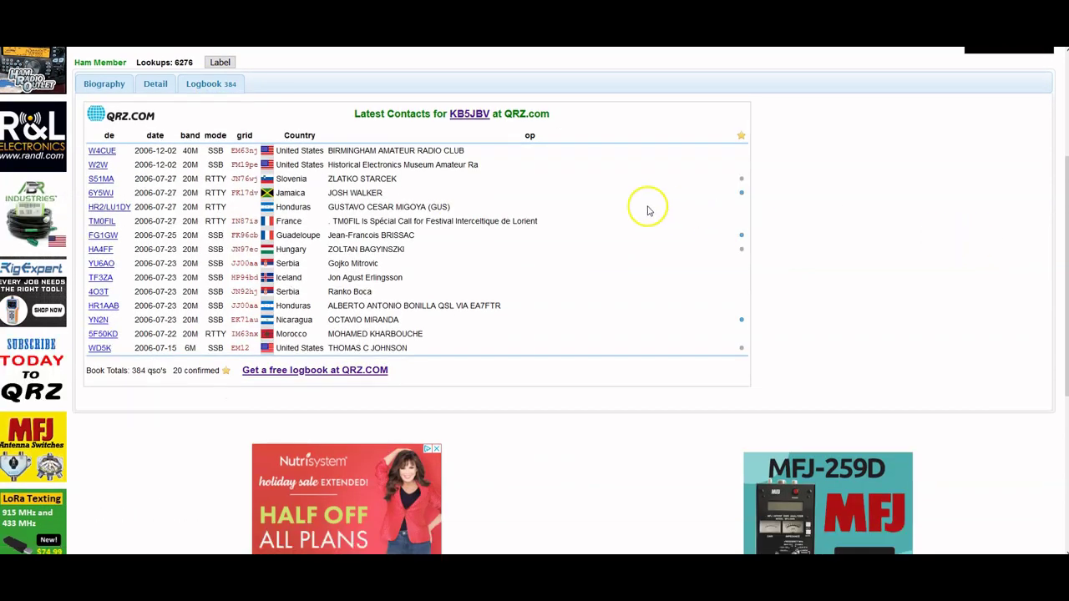
{"action": "scroll", "coordinate": [618, 247], "scroll_direction": "down", "scroll_amount": 2}
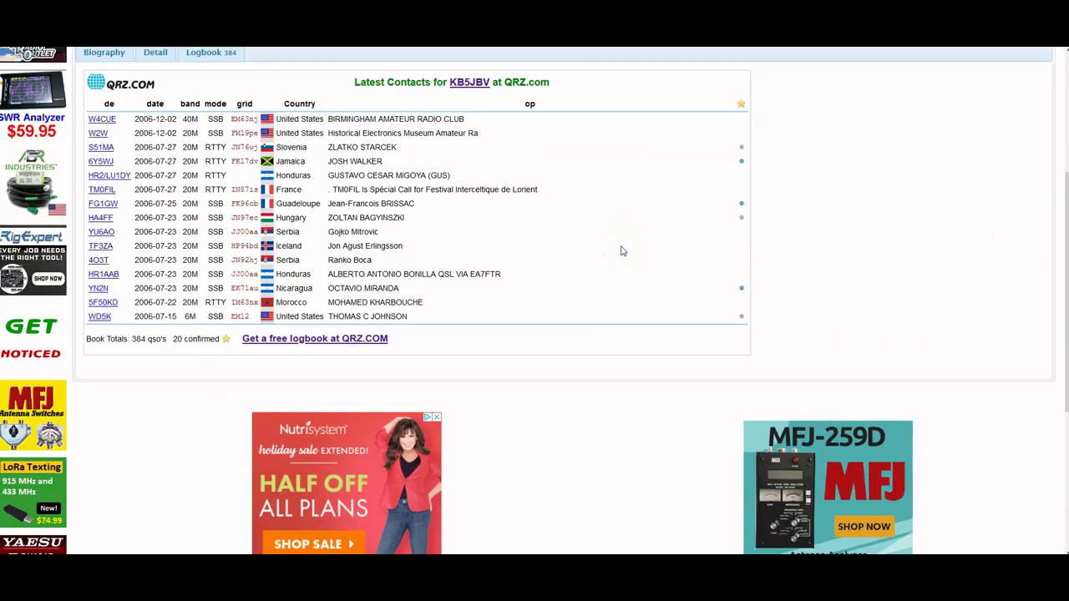
{"action": "scroll", "coordinate": [625, 249], "scroll_direction": "up", "scroll_amount": 3}
{"action": "left_click", "coordinate": [697, 192]}
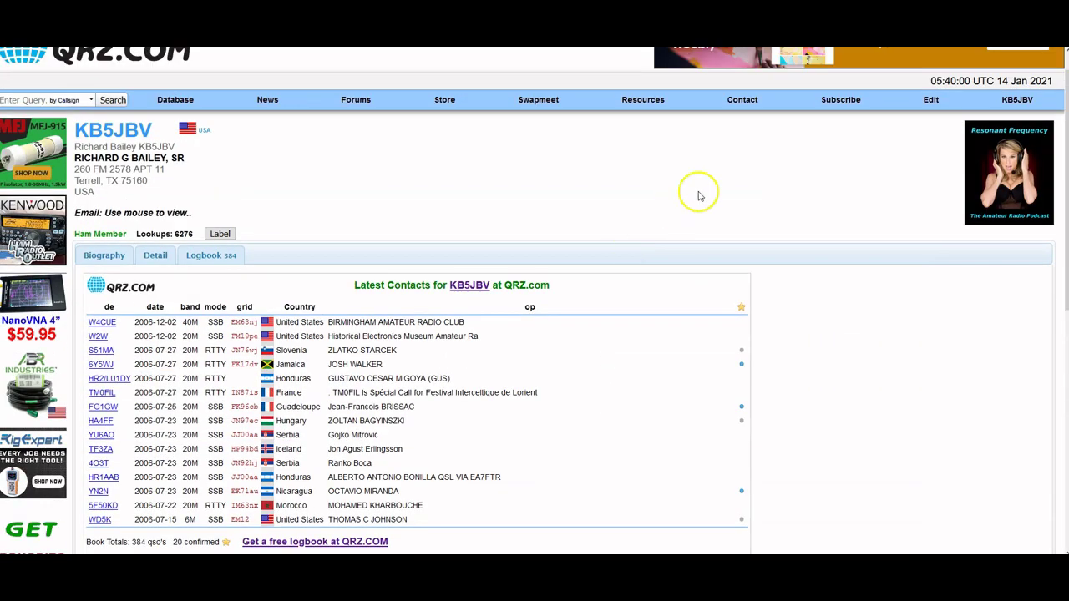
- Show the profile's Detail information and review the license, location and QSL data
{"action": "left_click", "coordinate": [125, 247]}
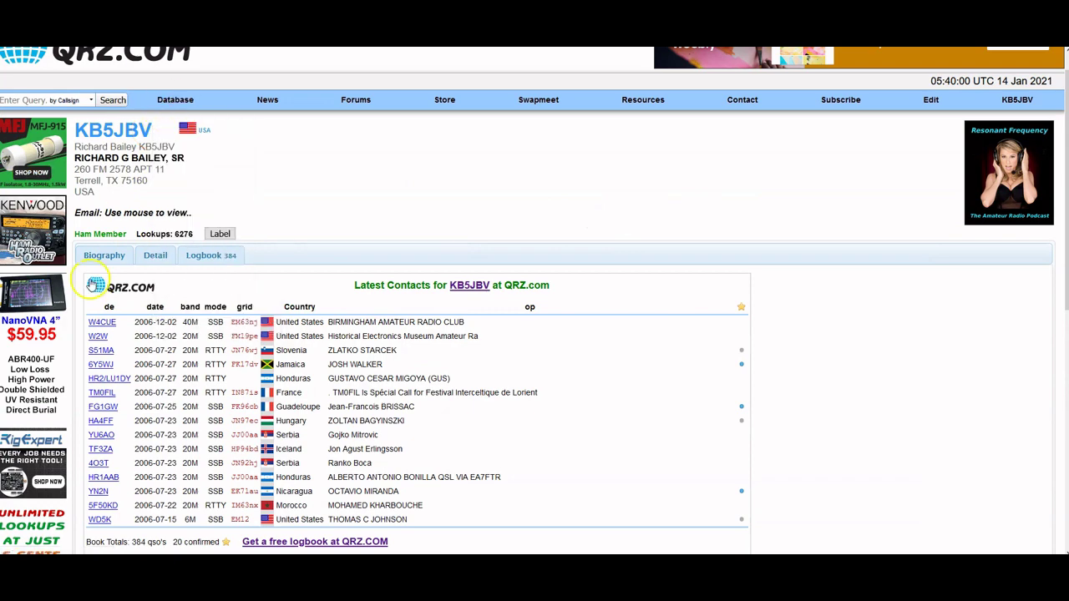
{"action": "left_click", "coordinate": [167, 261]}
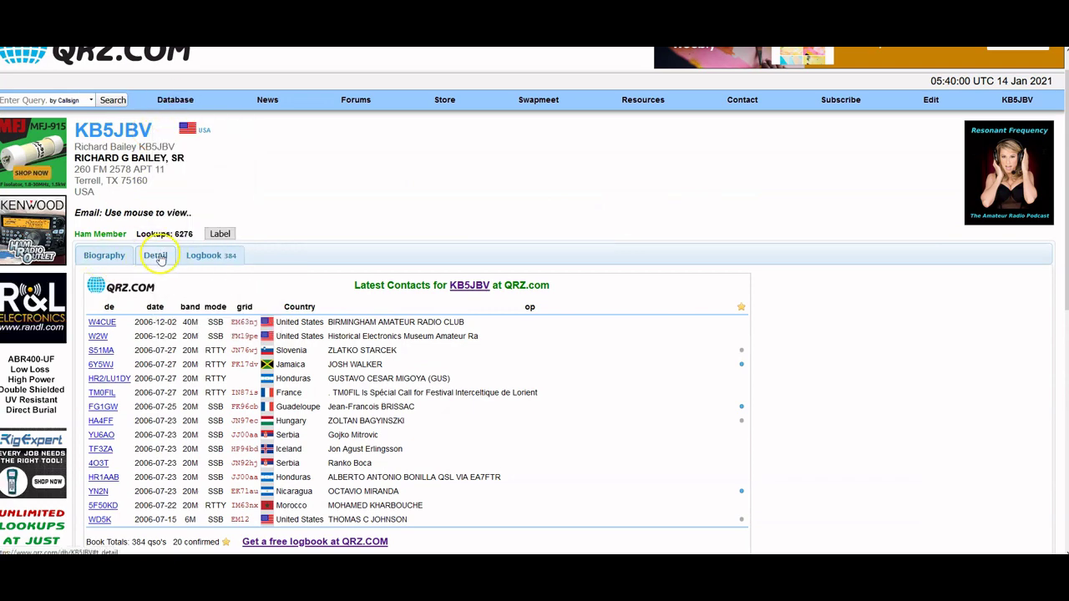
{"action": "left_click", "coordinate": [161, 257]}
{"action": "scroll", "coordinate": [468, 294], "scroll_direction": "down", "scroll_amount": 3}
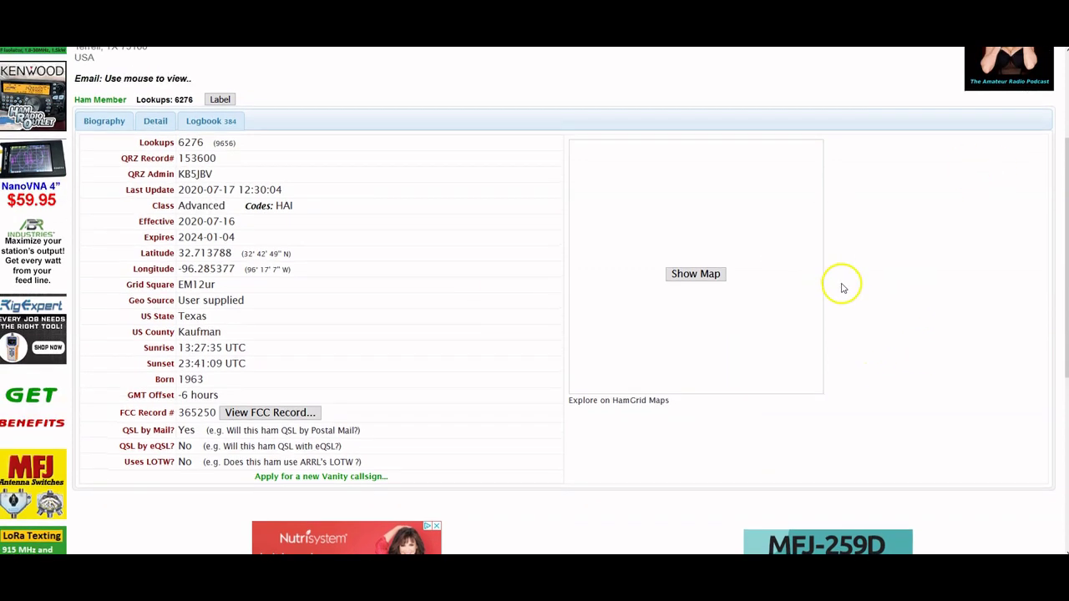
{"action": "scroll", "coordinate": [841, 289], "scroll_direction": "up", "scroll_amount": 3}
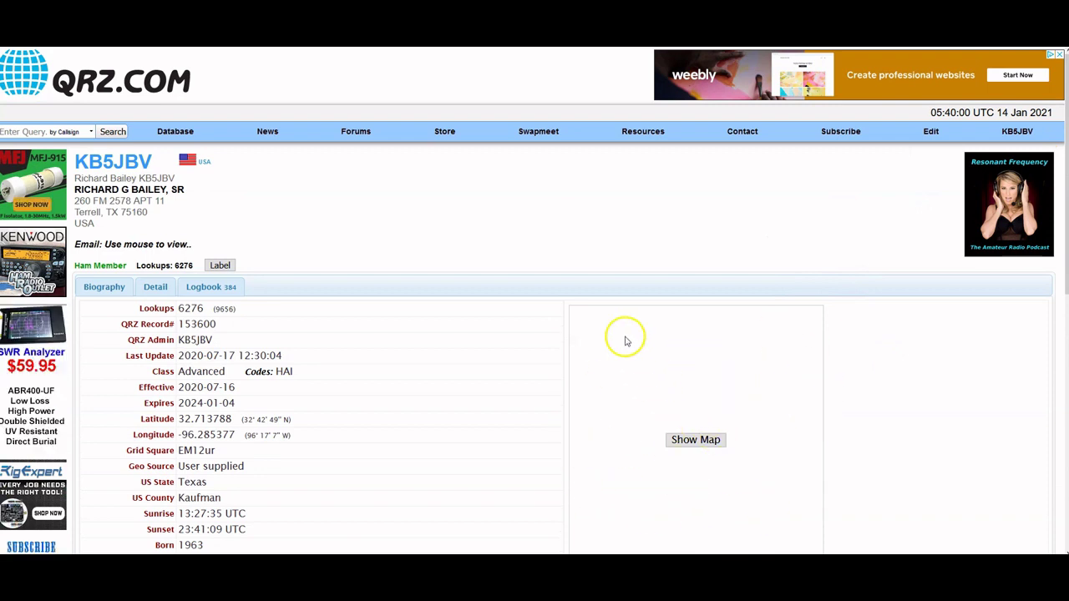
{"action": "scroll", "coordinate": [376, 308], "scroll_direction": "down", "scroll_amount": 2}
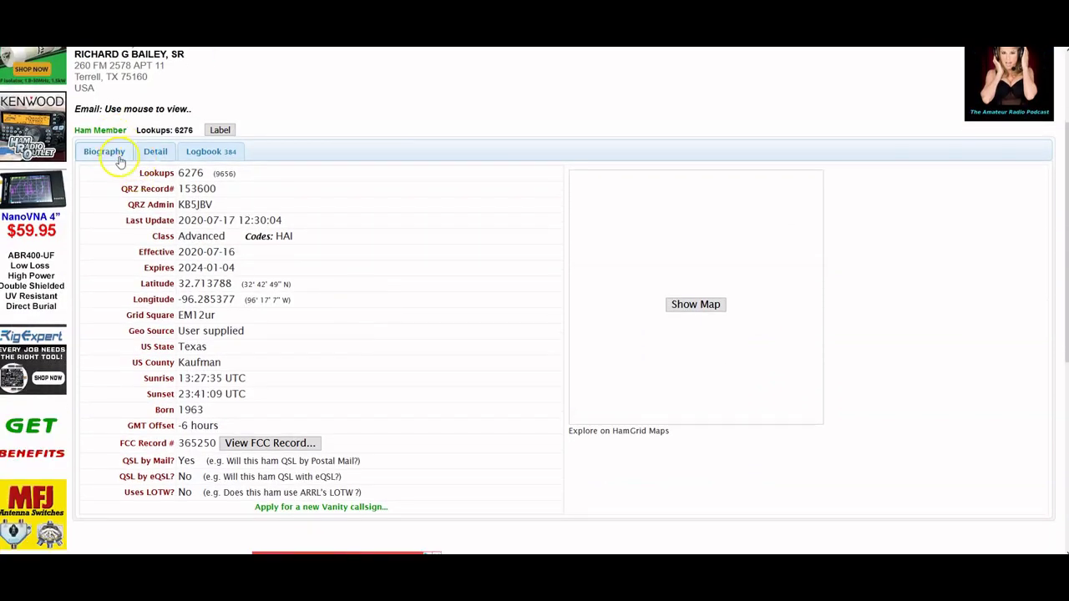
- Go back to the profile's Biography and read through to the website and social media links
{"action": "left_click", "coordinate": [109, 153]}
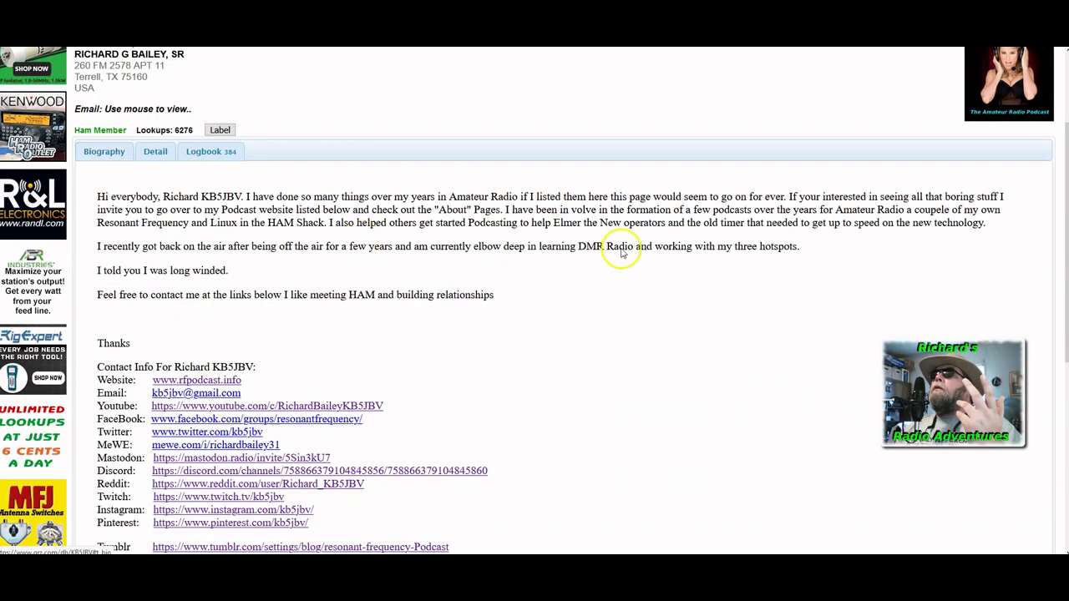
{"action": "scroll", "coordinate": [626, 234], "scroll_direction": "down", "scroll_amount": 3}
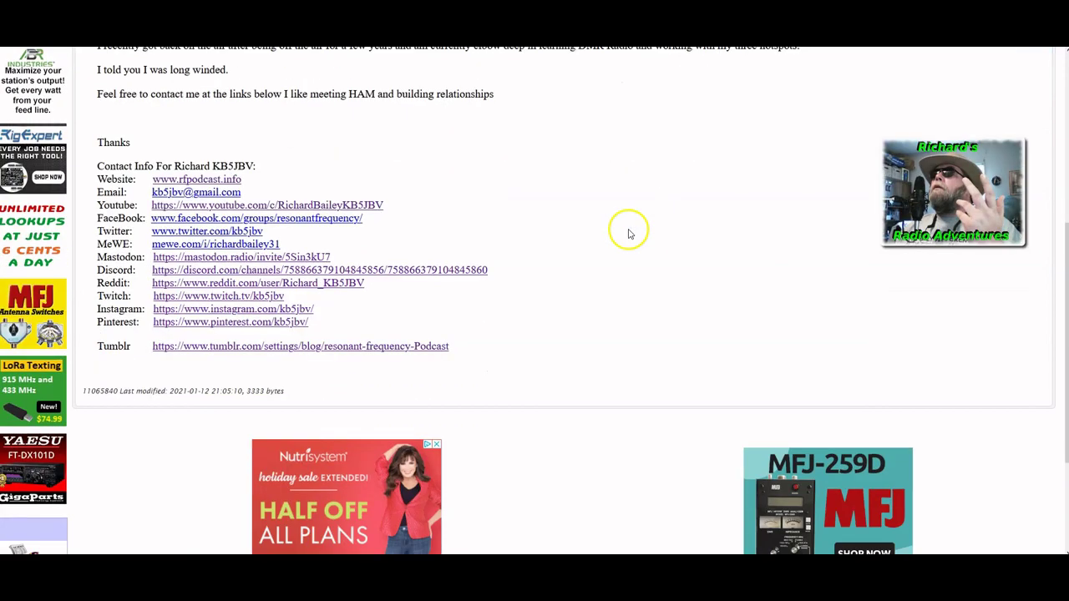
{"action": "scroll", "coordinate": [629, 234], "scroll_direction": "up", "scroll_amount": 3}
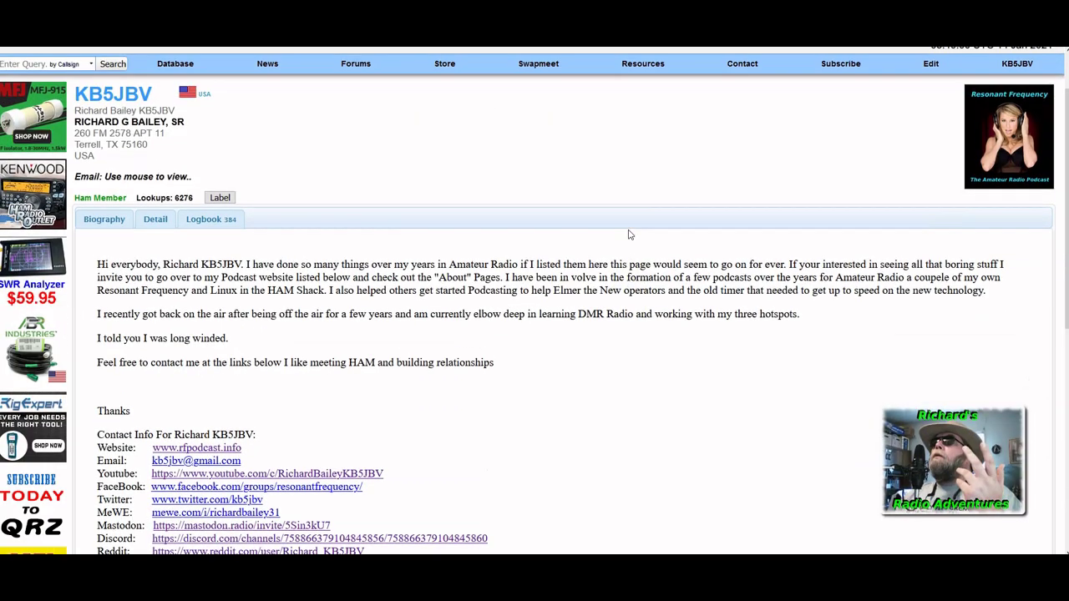
{"action": "scroll", "coordinate": [629, 235], "scroll_direction": "down", "scroll_amount": 3}
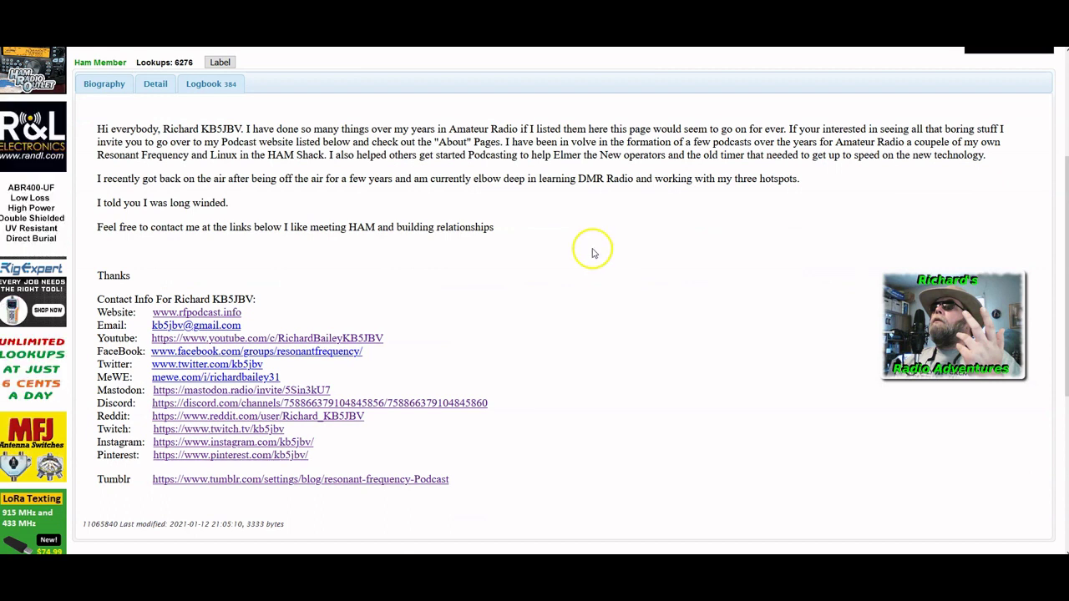
{"action": "scroll", "coordinate": [852, 348], "scroll_direction": "up", "scroll_amount": 3}
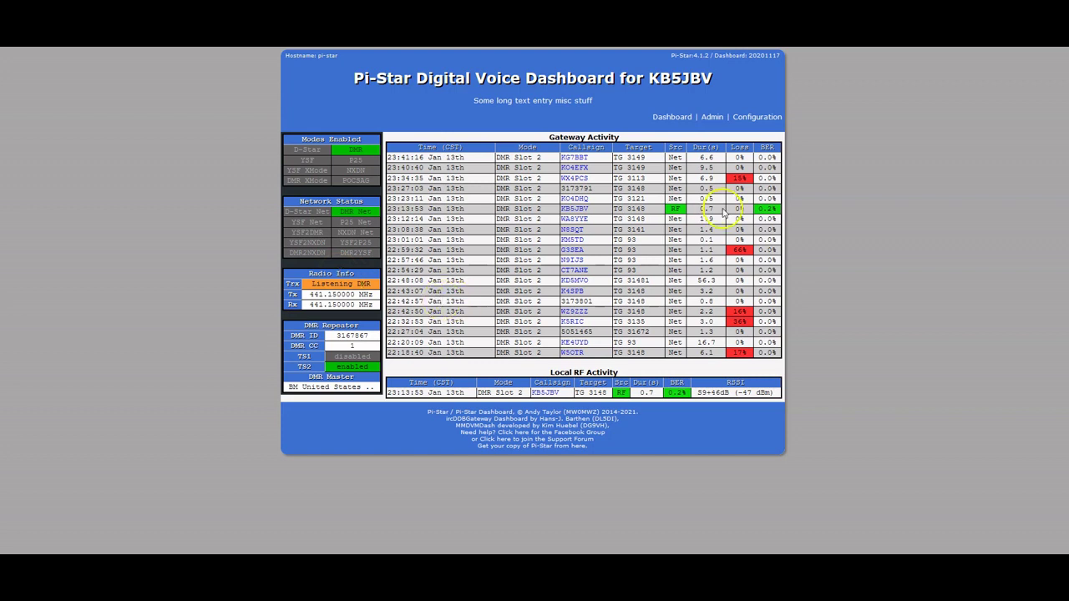
- Open the Pi-Star Admin page and examine the gateway hardware information, service status and active BrandMeister connections
{"action": "left_click", "coordinate": [682, 118]}
{"action": "left_click", "coordinate": [708, 117]}
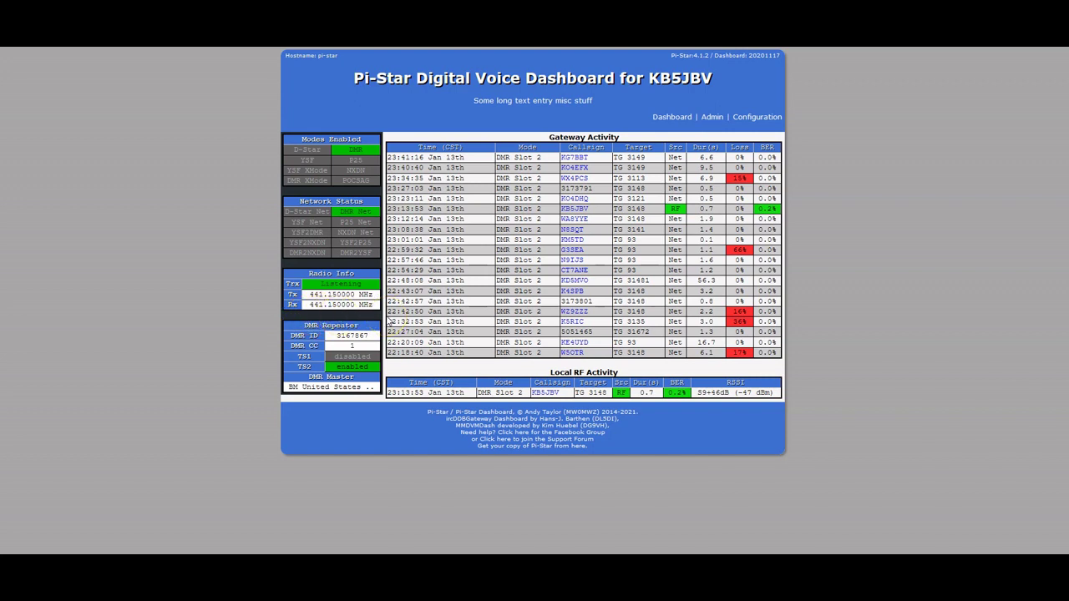
{"action": "left_click", "coordinate": [710, 118]}
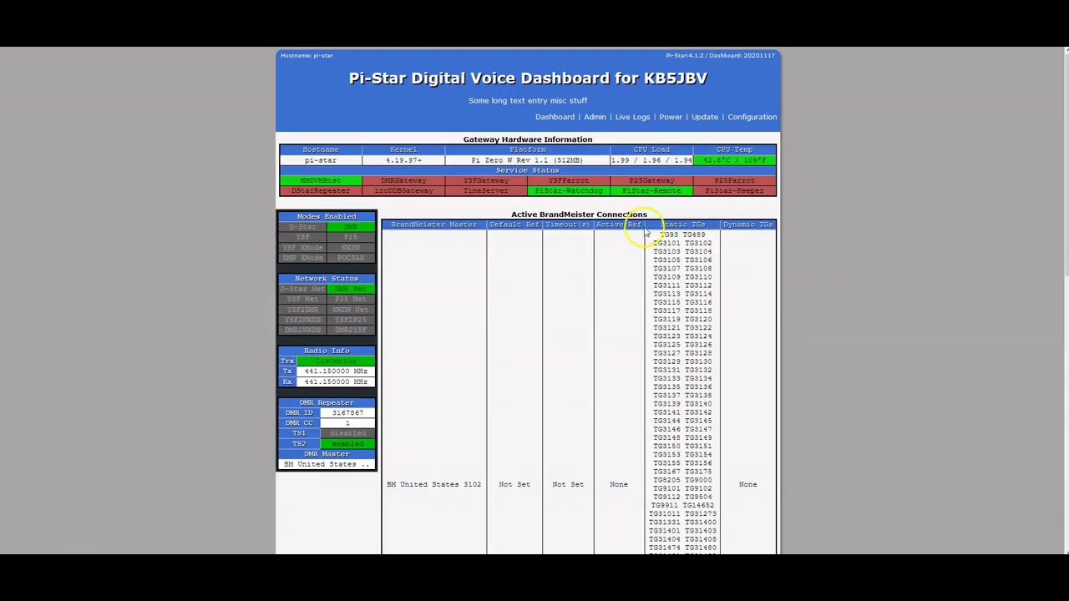
{"action": "scroll", "coordinate": [259, 336], "scroll_direction": "down", "scroll_amount": 1}
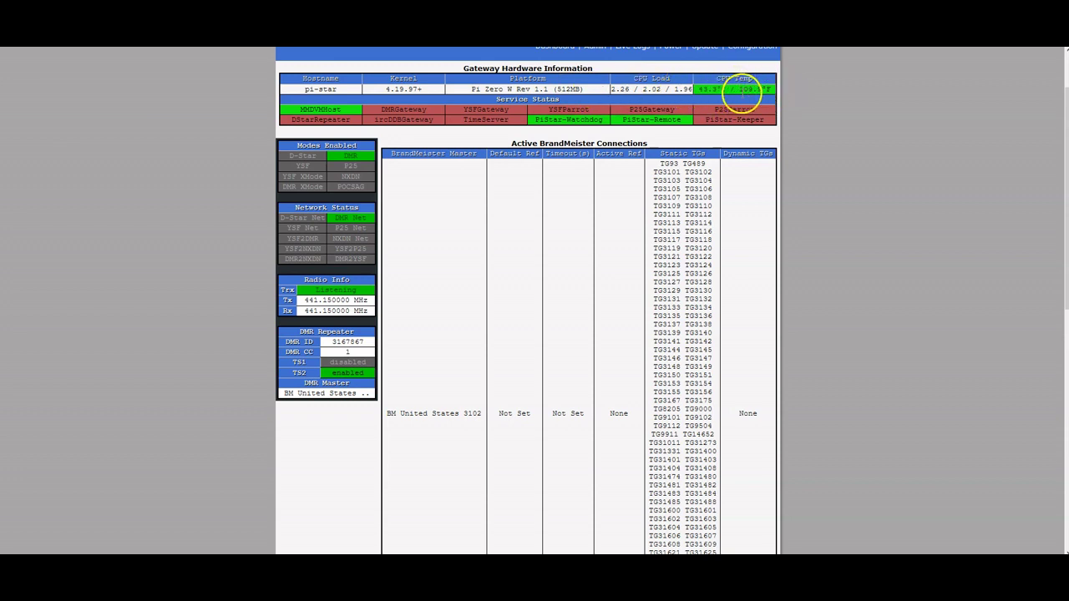
{"action": "scroll", "coordinate": [740, 92], "scroll_direction": "up", "scroll_amount": 2}
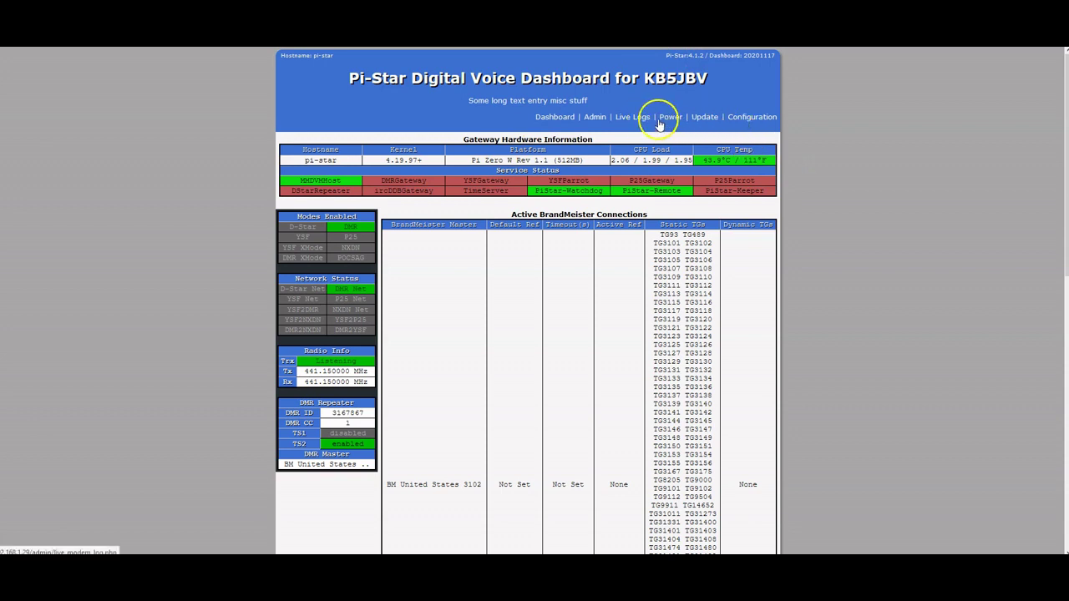
- Open the Pi-Star Configuration page and examine its sections from Control Software down to Remote Access Password
{"action": "left_click", "coordinate": [756, 119]}
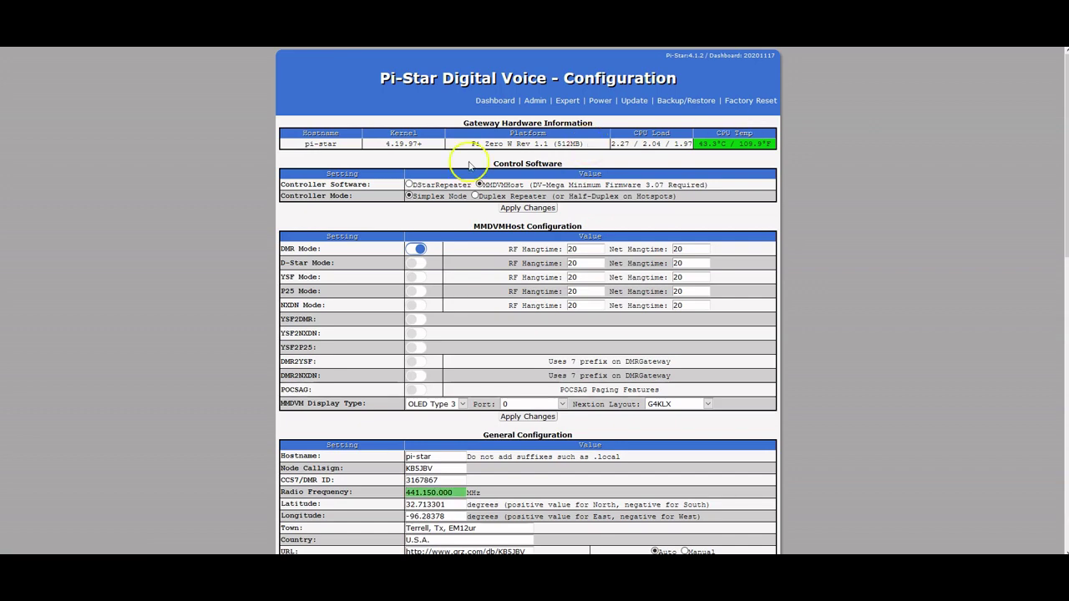
{"action": "scroll", "coordinate": [223, 142], "scroll_direction": "down", "scroll_amount": 3}
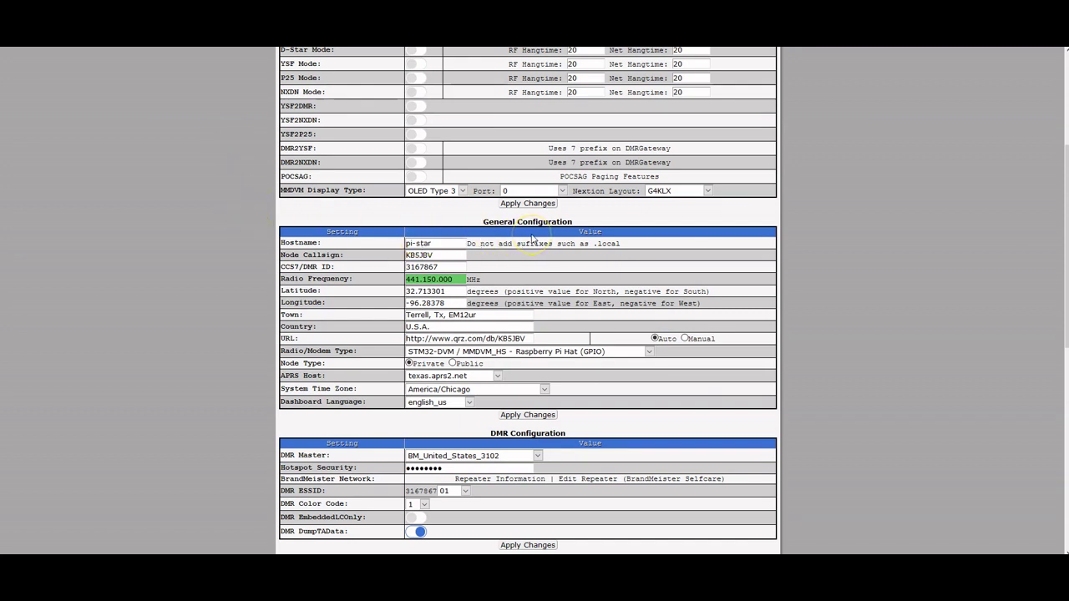
{"action": "scroll", "coordinate": [532, 239], "scroll_direction": "down", "scroll_amount": 1}
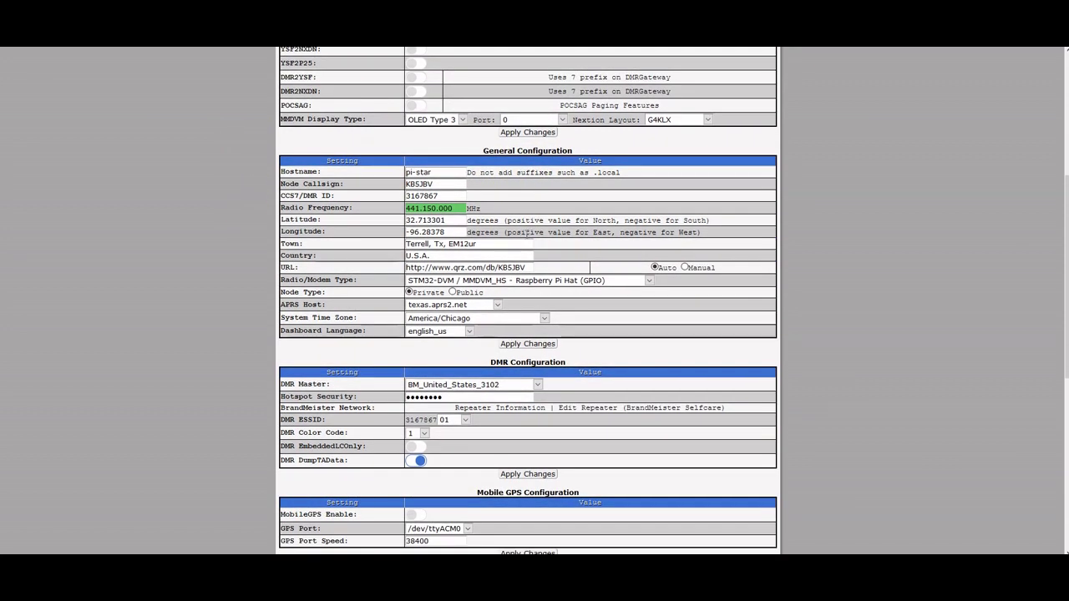
{"action": "scroll", "coordinate": [529, 233], "scroll_direction": "up", "scroll_amount": 1}
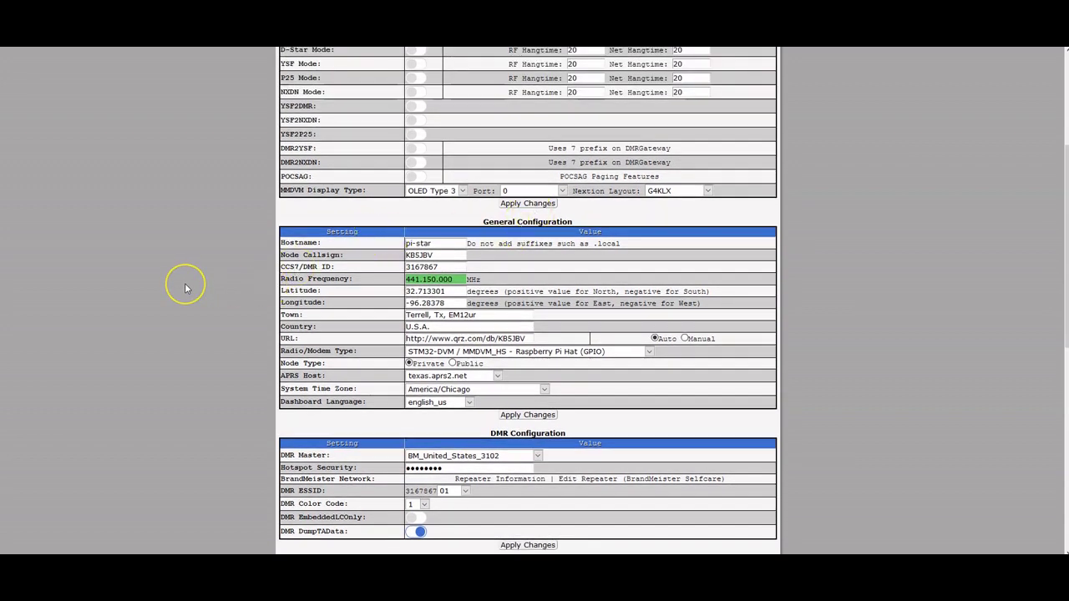
{"action": "scroll", "coordinate": [185, 288], "scroll_direction": "up", "scroll_amount": 3}
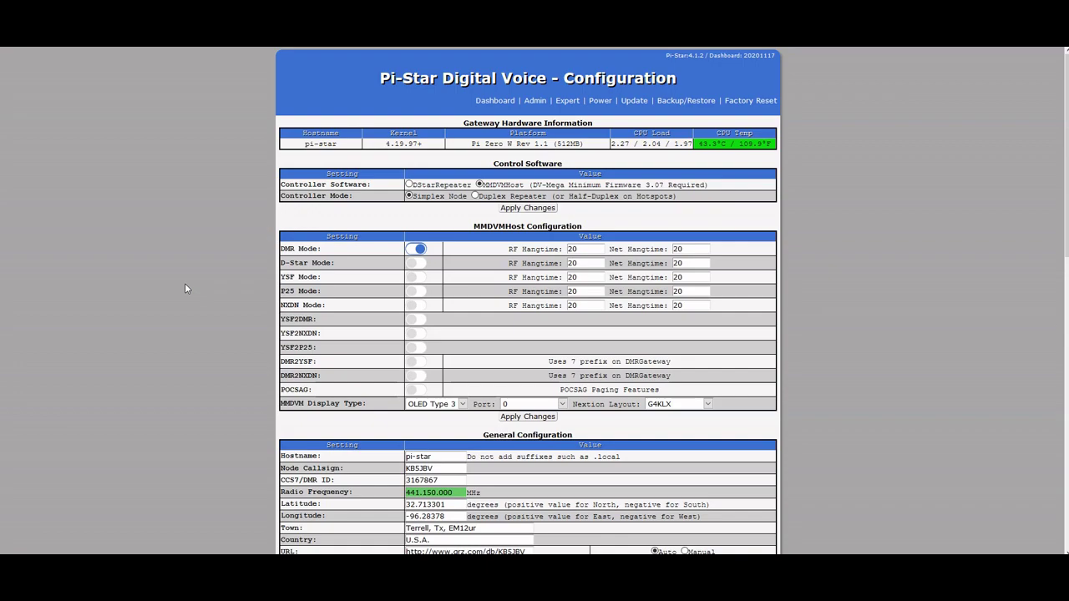
{"action": "scroll", "coordinate": [185, 288], "scroll_direction": "down", "scroll_amount": 4}
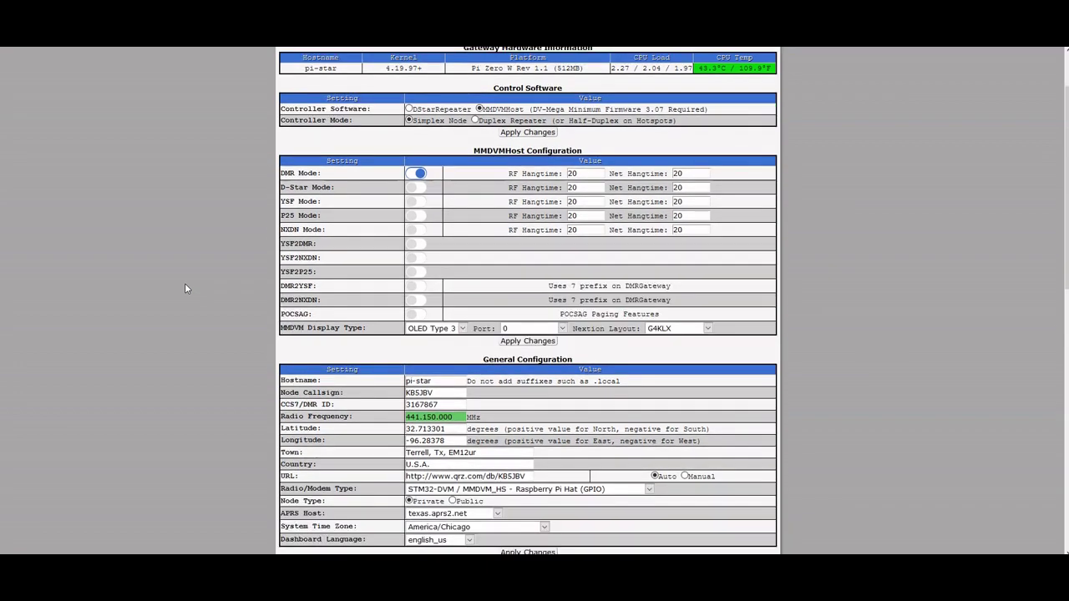
{"action": "scroll", "coordinate": [188, 286], "scroll_direction": "down", "scroll_amount": 6}
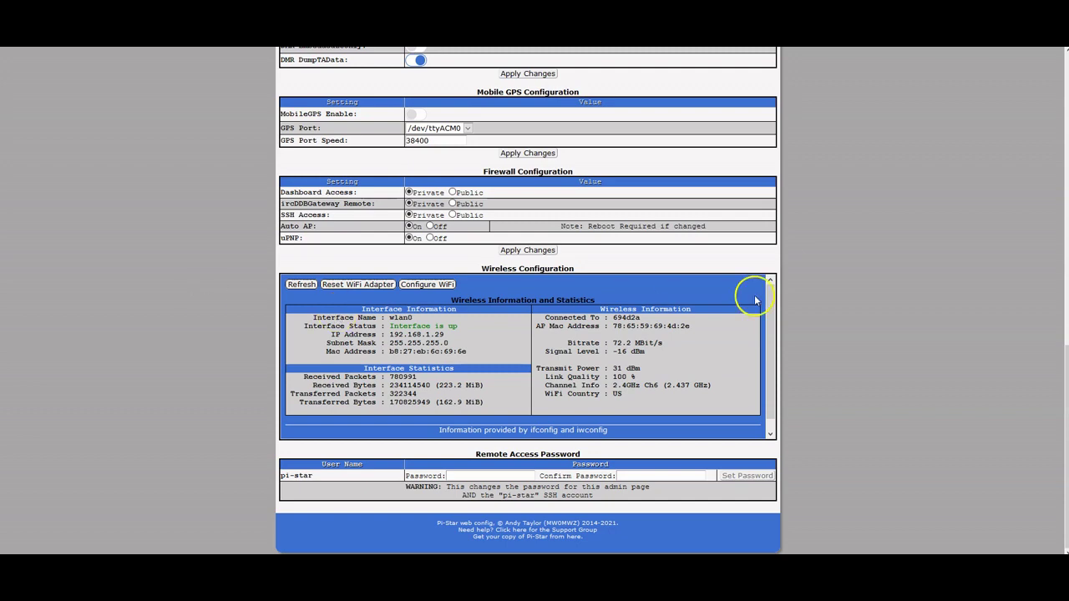
{"action": "scroll", "coordinate": [883, 326], "scroll_direction": "up", "scroll_amount": 4}
{"action": "scroll", "coordinate": [883, 325], "scroll_direction": "up", "scroll_amount": 7}
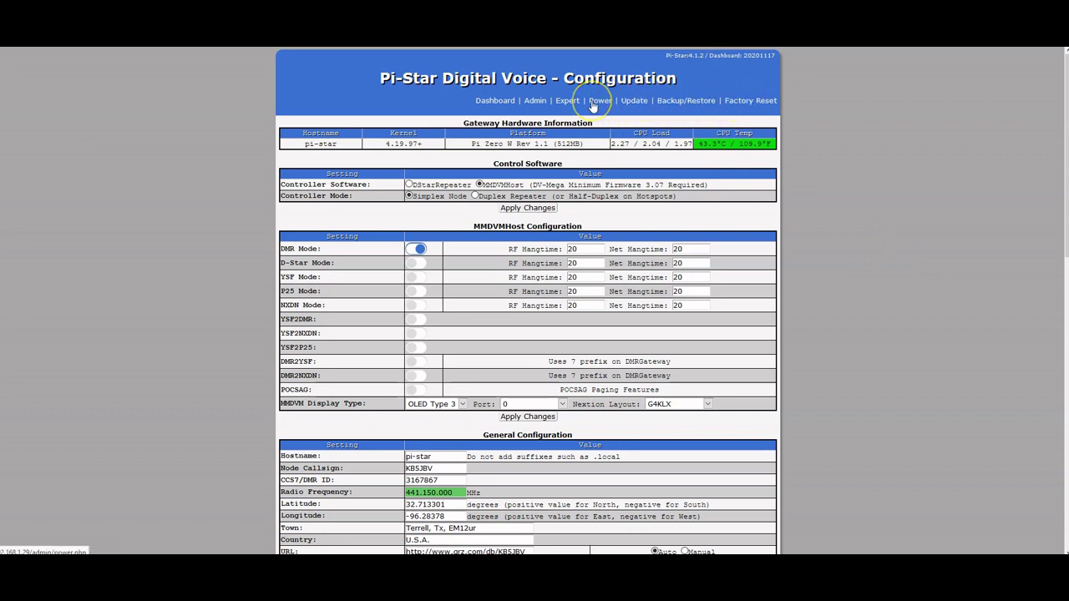
- Leave the Configuration page and return to the Admin view of the dashboard
{"action": "left_click", "coordinate": [508, 102]}
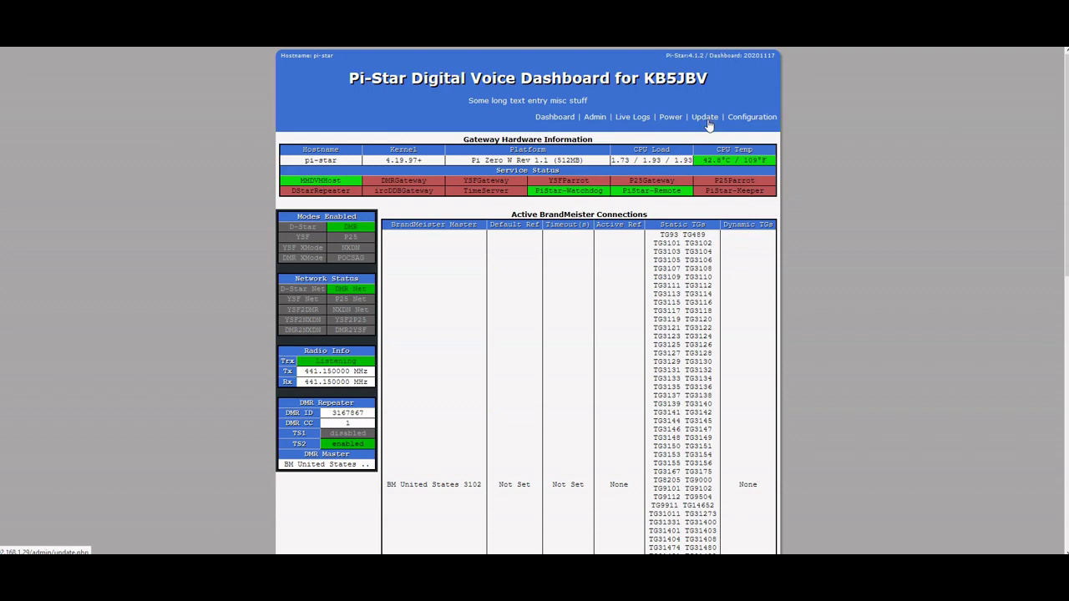
{"action": "left_click", "coordinate": [706, 121]}
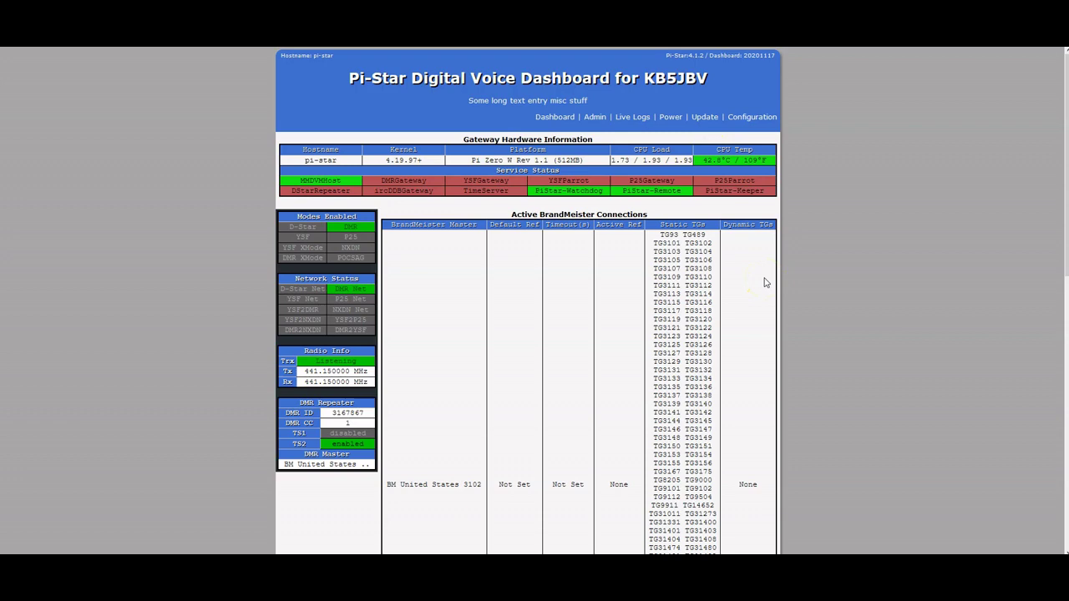
- Examine the Admin page from the static talkgroups through BrandMeister Manager, Gateway Activity and Local RF Activity to the radio and DMR repeater status
{"action": "scroll", "coordinate": [568, 290], "scroll_direction": "down", "scroll_amount": 3}
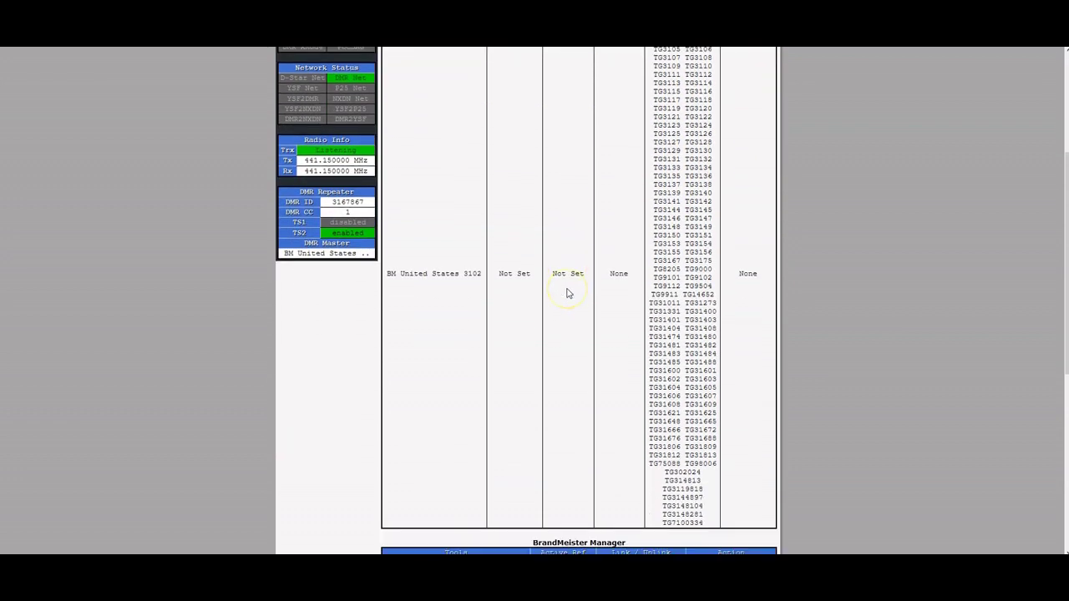
{"action": "scroll", "coordinate": [568, 293], "scroll_direction": "down", "scroll_amount": 2}
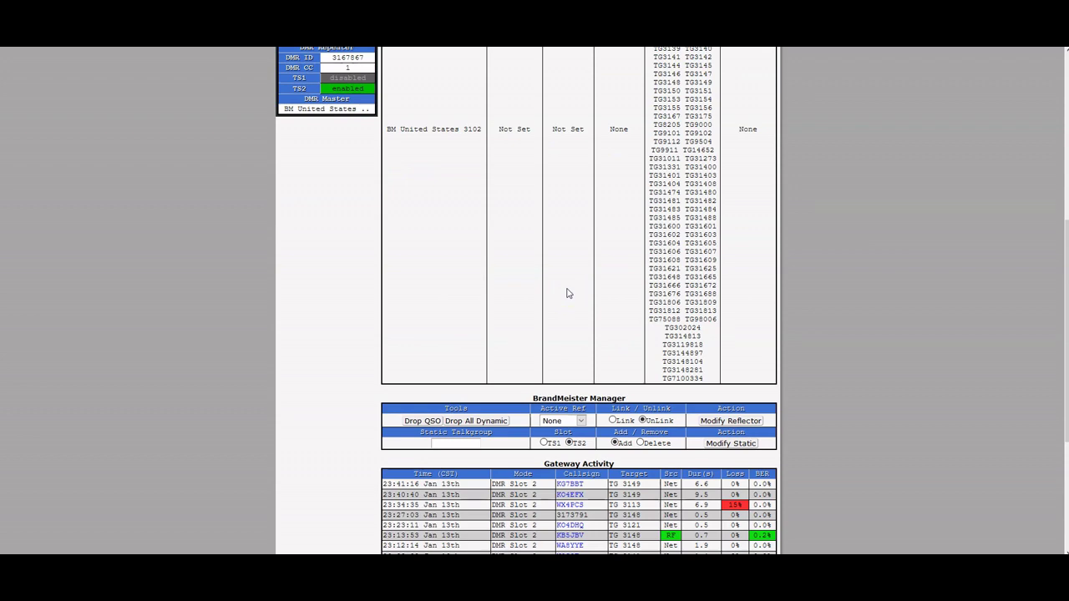
{"action": "scroll", "coordinate": [567, 293], "scroll_direction": "down", "scroll_amount": 3}
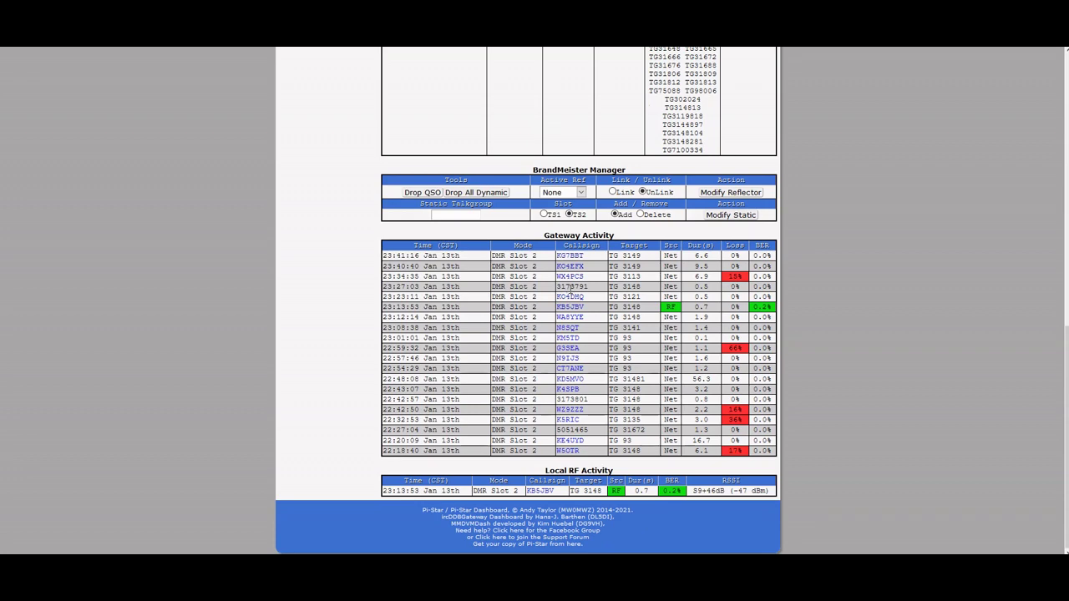
{"action": "scroll", "coordinate": [569, 290], "scroll_direction": "up", "scroll_amount": 6}
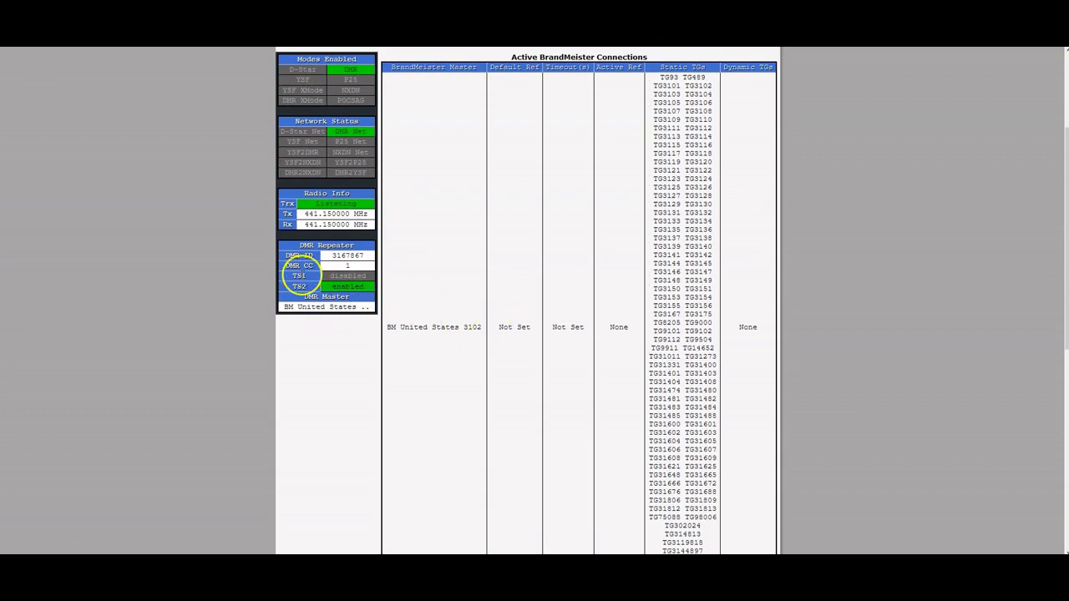
{"action": "scroll", "coordinate": [299, 263], "scroll_direction": "up", "scroll_amount": 2}
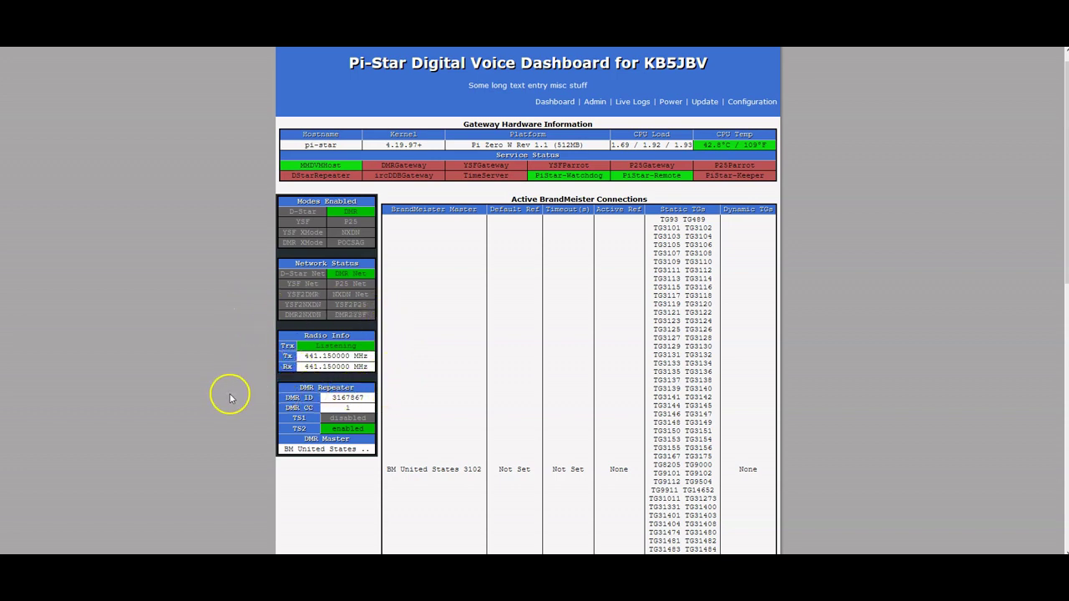
{"action": "scroll", "coordinate": [227, 399], "scroll_direction": "down", "scroll_amount": 1}
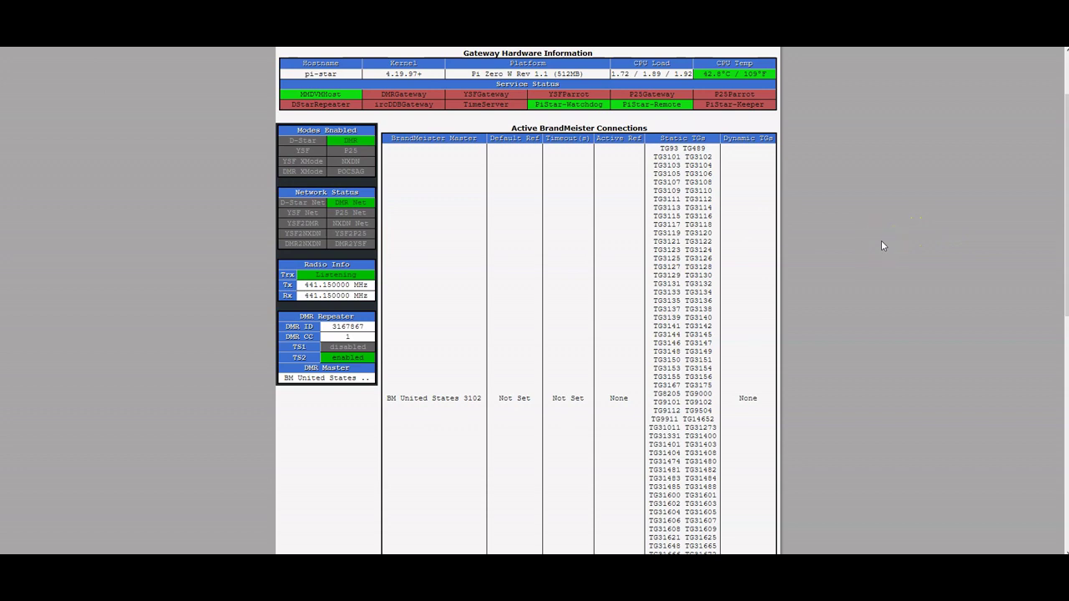
{"action": "scroll", "coordinate": [881, 242], "scroll_direction": "up", "scroll_amount": 2}
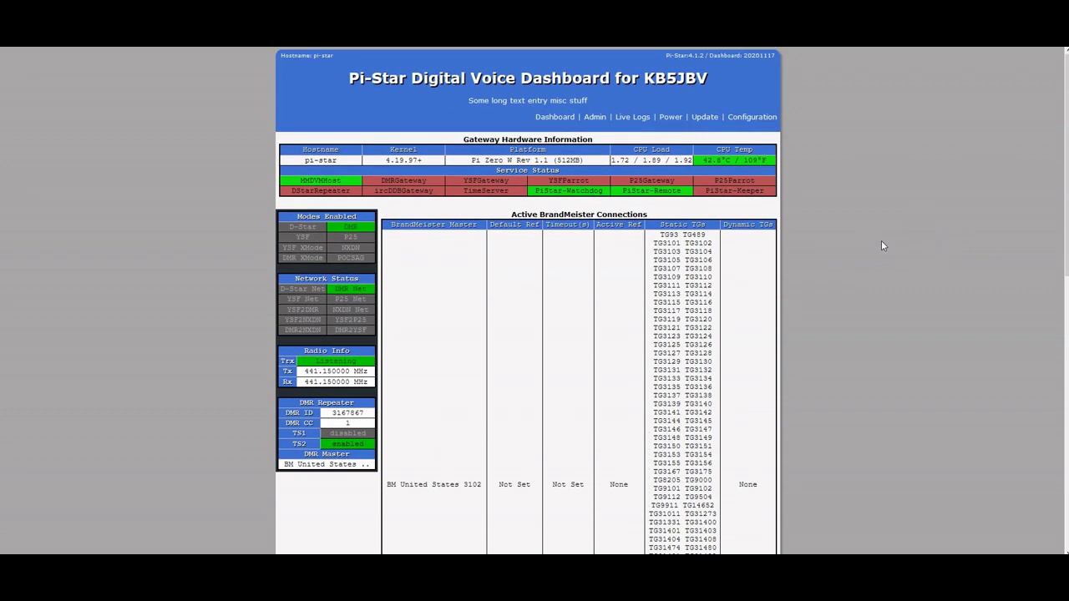
{"action": "scroll", "coordinate": [881, 241], "scroll_direction": "down", "scroll_amount": 1}
{"action": "scroll", "coordinate": [881, 242], "scroll_direction": "up", "scroll_amount": 1}
- Open the Configuration page and go on to its Expert Editors
{"action": "left_click", "coordinate": [759, 117]}
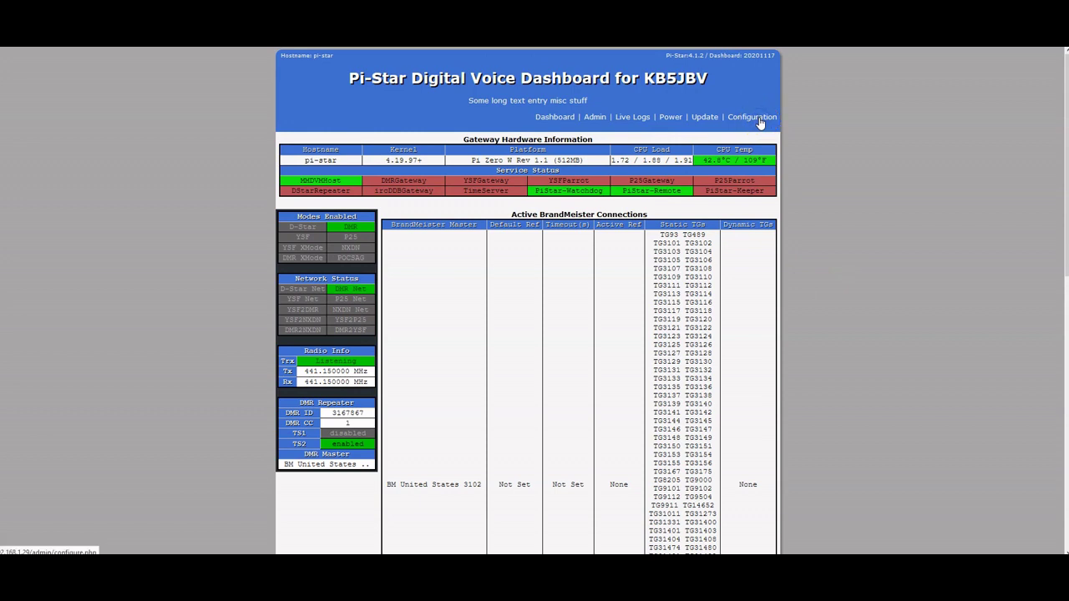
{"action": "left_click", "coordinate": [755, 121]}
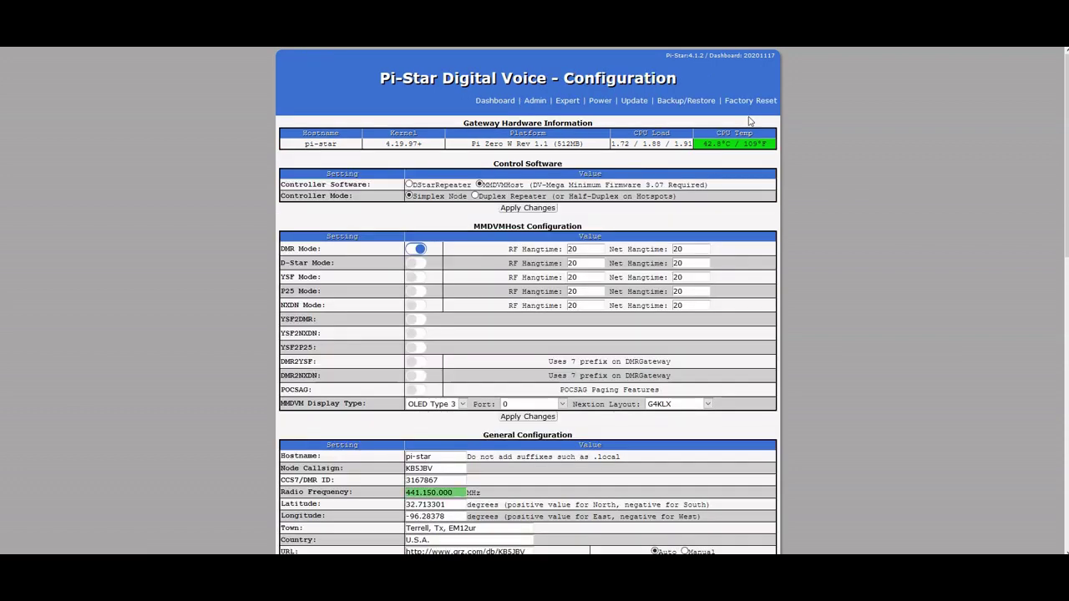
{"action": "left_click", "coordinate": [733, 116]}
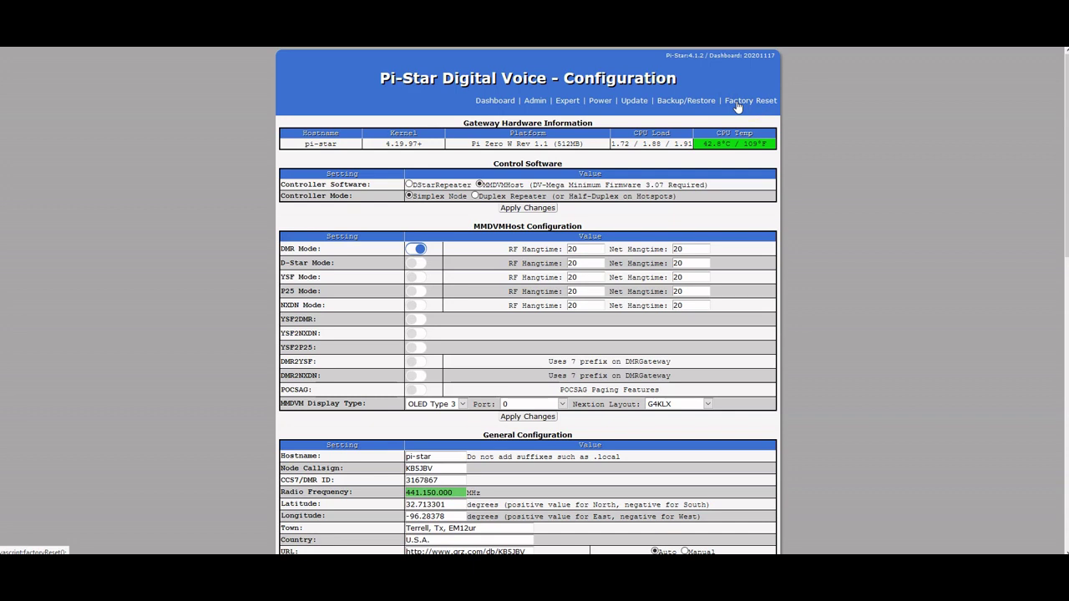
{"action": "left_click", "coordinate": [568, 101]}
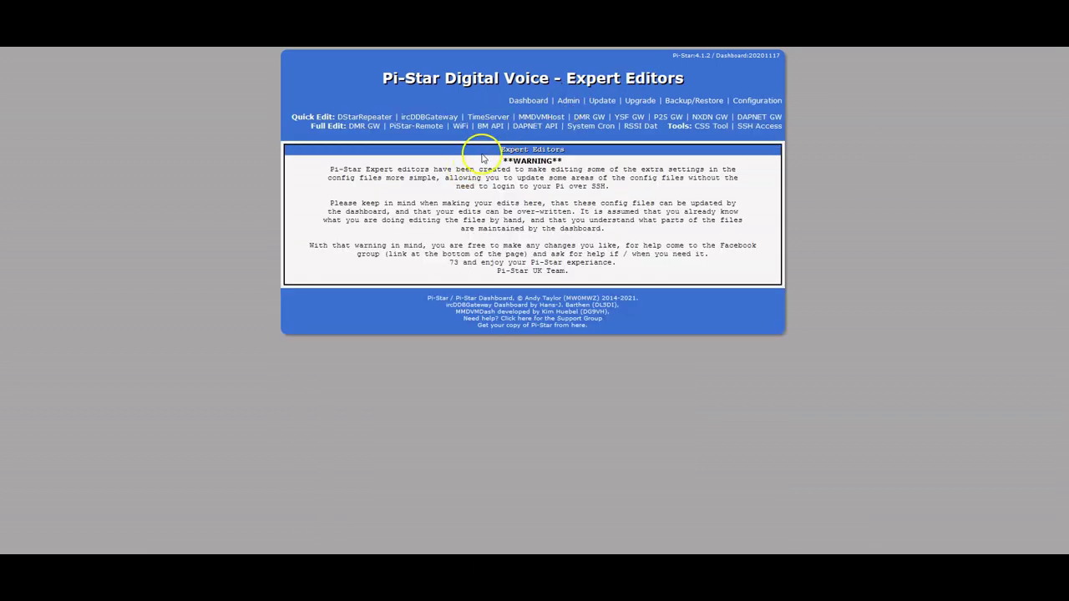
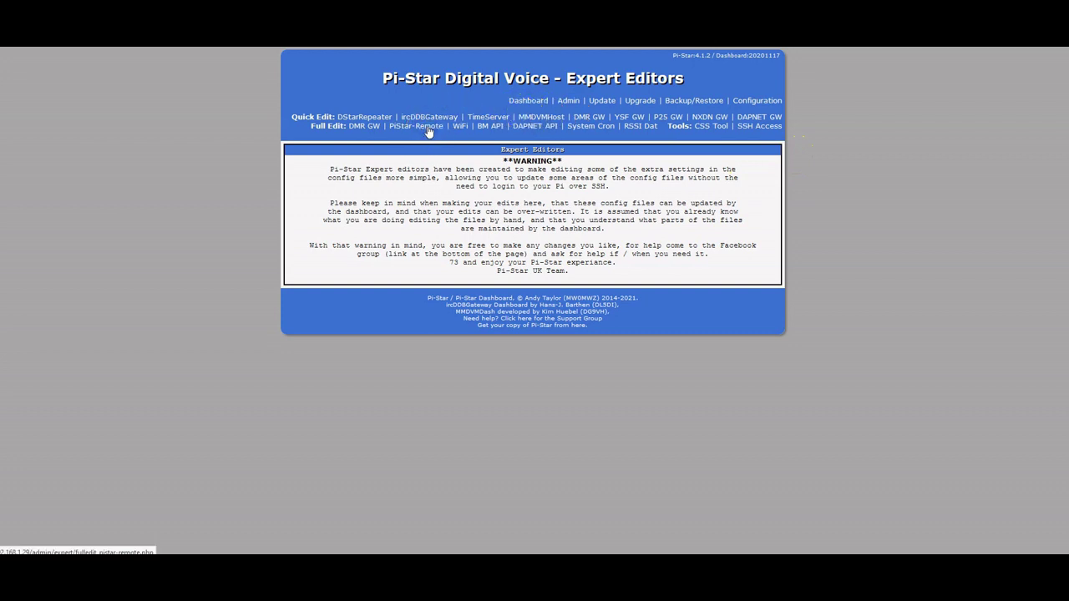
- Open the PiStar-Remote configuration file for full editing and read through it from the banner to the p25 section
{"action": "left_click", "coordinate": [428, 128]}
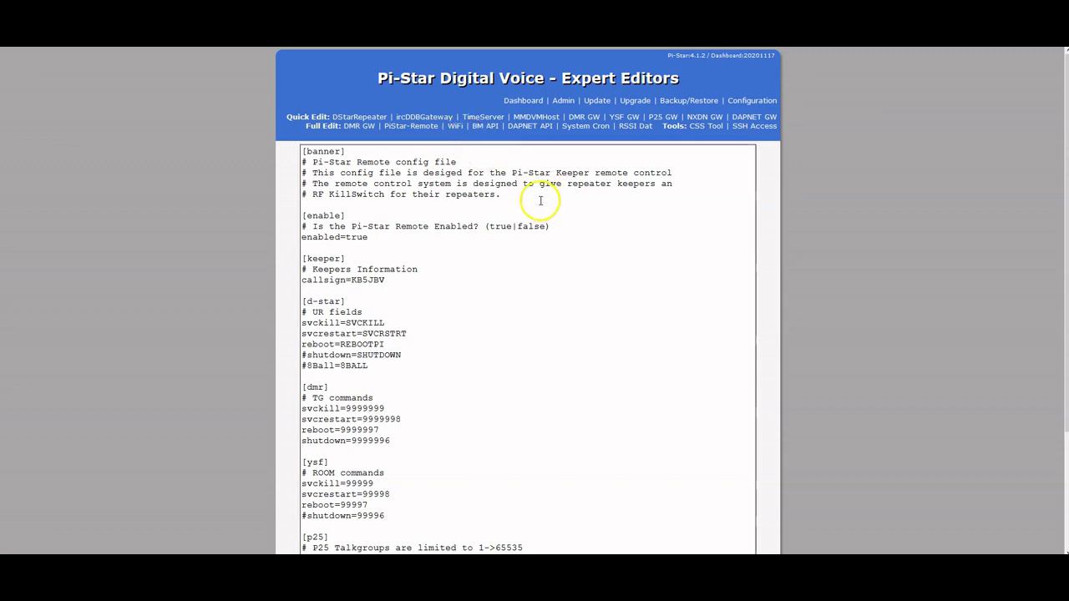
{"action": "scroll", "coordinate": [647, 214], "scroll_direction": "down", "scroll_amount": 2}
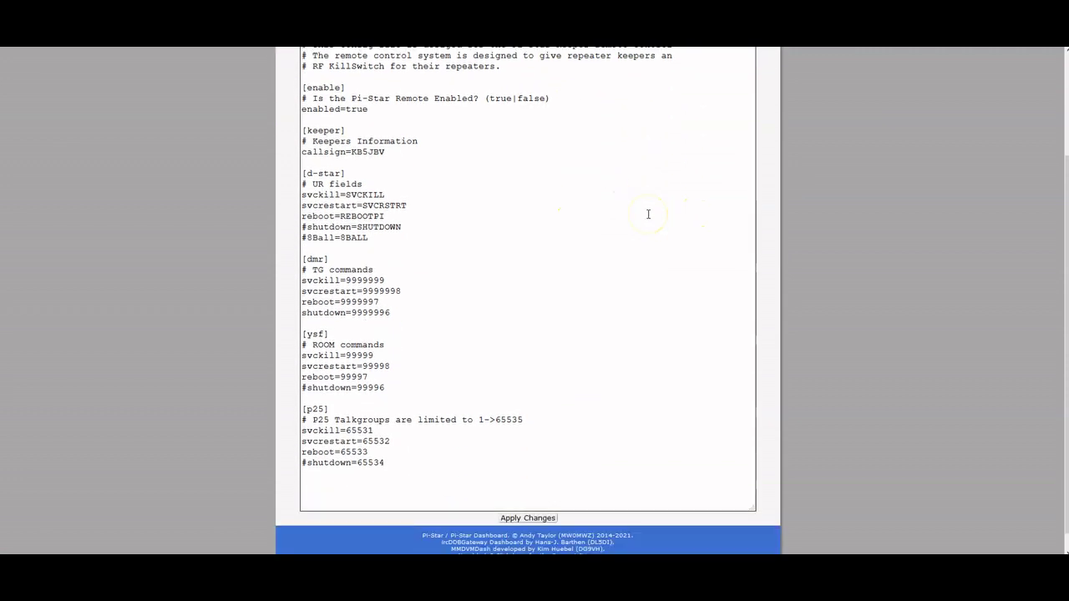
{"action": "scroll", "coordinate": [647, 213], "scroll_direction": "down", "scroll_amount": 1}
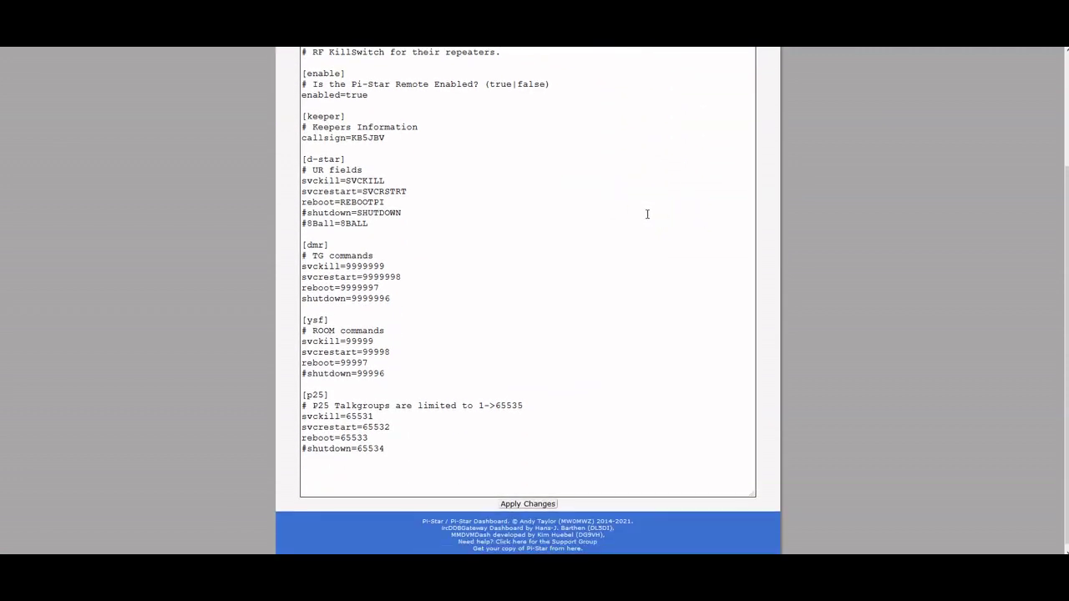
{"action": "left_click", "coordinate": [647, 215]}
{"action": "scroll", "coordinate": [647, 215], "scroll_direction": "up", "scroll_amount": 3}
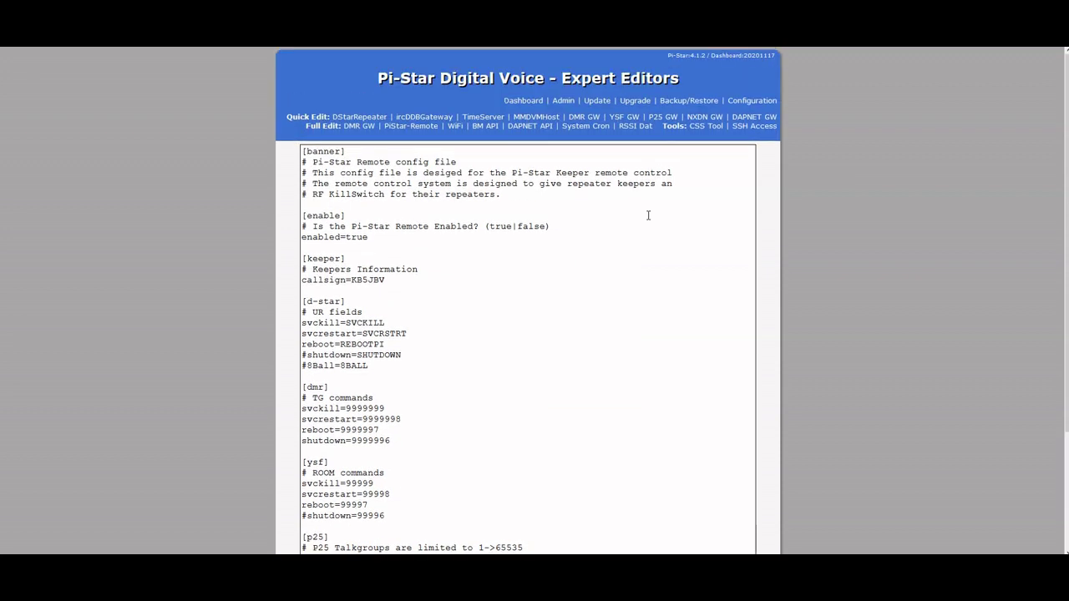
- Examine the service kill, restart, reboot and shutdown commands in the d-star, dmr, ysf and p25 sections of the remote config
{"action": "scroll", "coordinate": [647, 215], "scroll_direction": "down", "scroll_amount": 1}
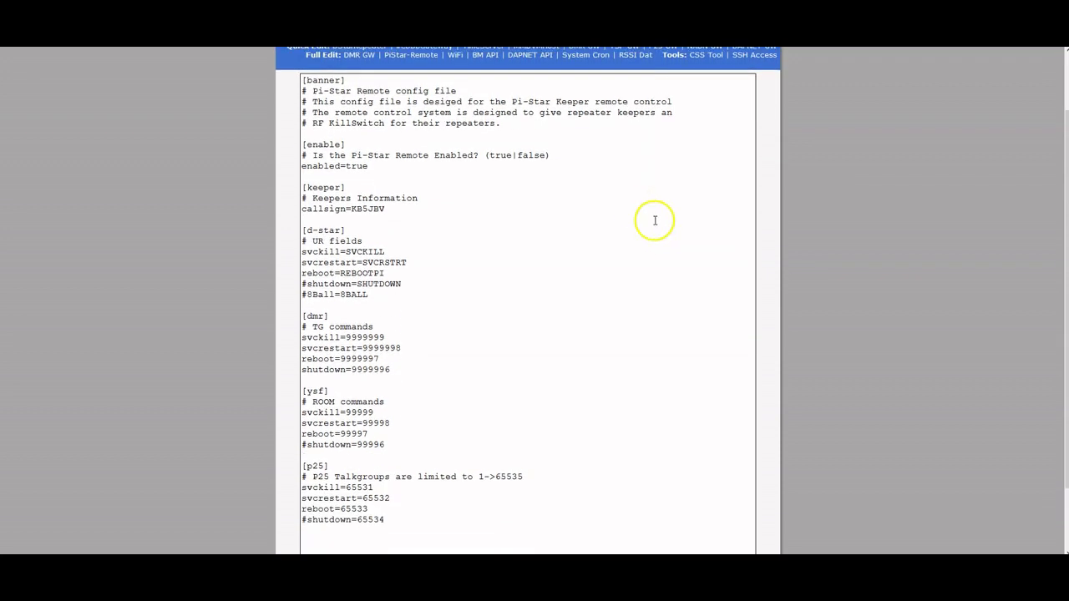
{"action": "scroll", "coordinate": [600, 236], "scroll_direction": "down", "scroll_amount": 1}
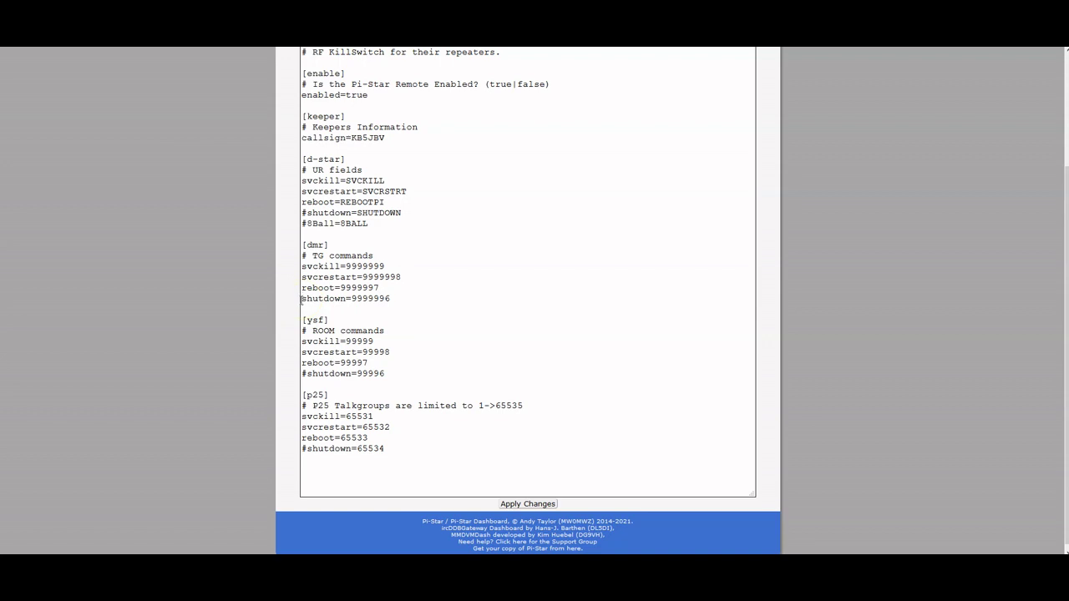
{"action": "left_click", "coordinate": [391, 299]}
{"action": "scroll", "coordinate": [441, 293], "scroll_direction": "down", "scroll_amount": 1}
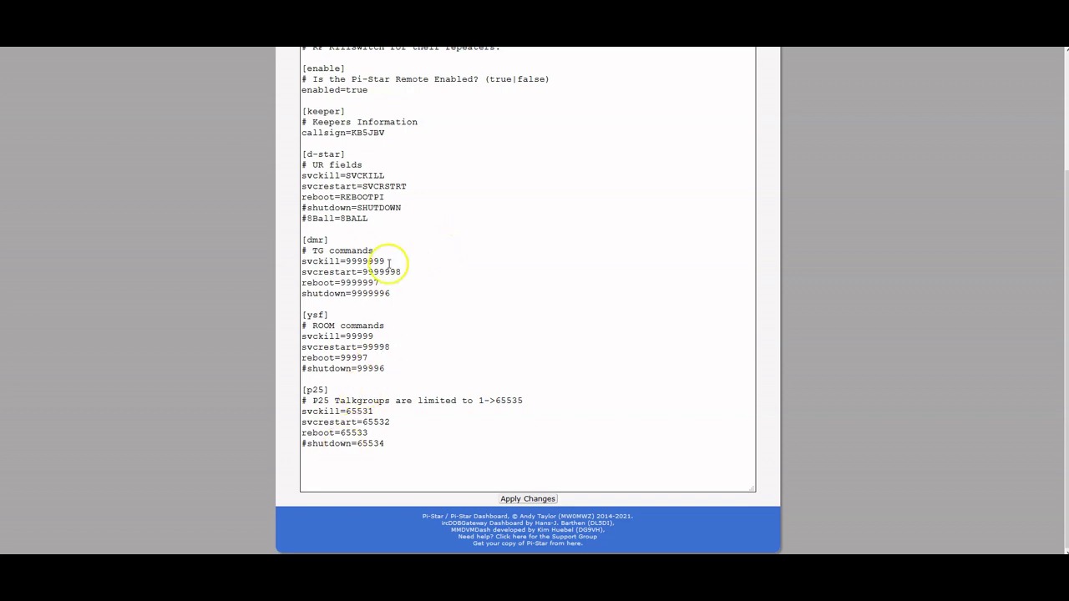
{"action": "scroll", "coordinate": [351, 121], "scroll_direction": "up", "scroll_amount": 1}
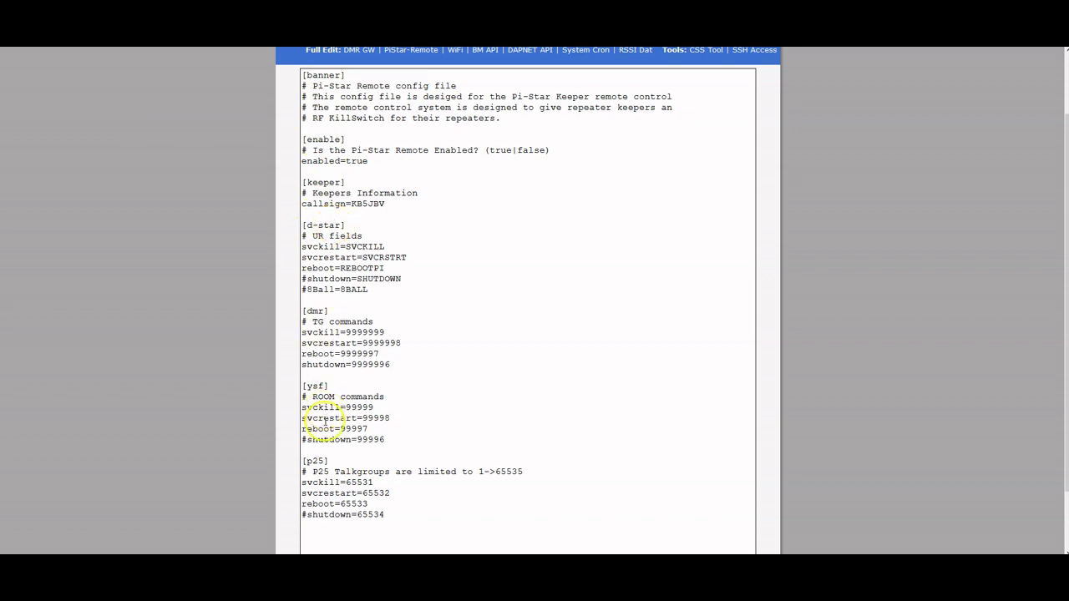
{"action": "scroll", "coordinate": [441, 336], "scroll_direction": "down", "scroll_amount": 2}
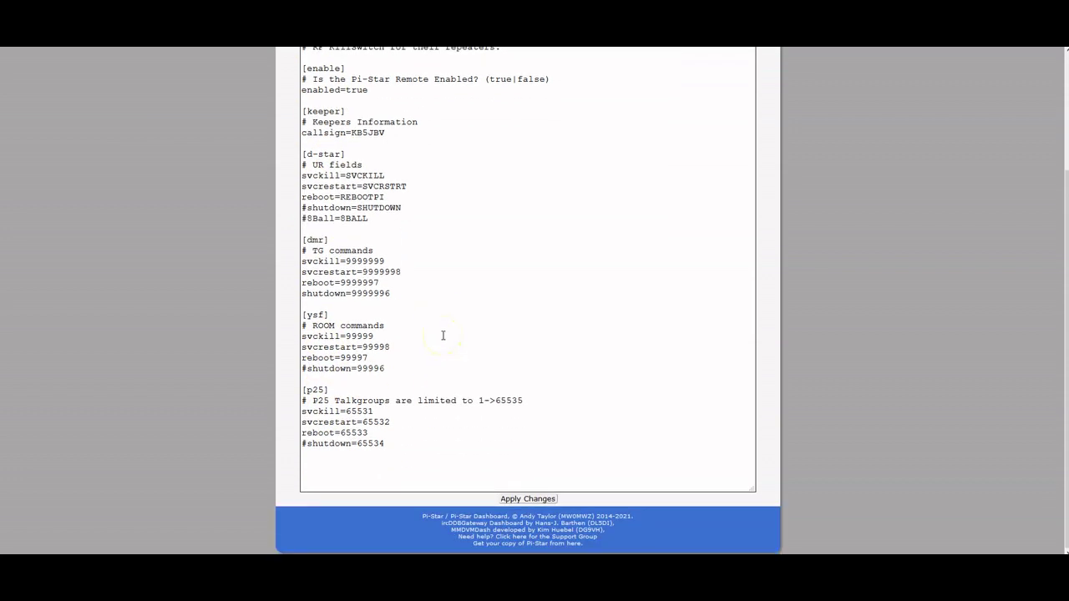
{"action": "scroll", "coordinate": [443, 335], "scroll_direction": "up", "scroll_amount": 4}
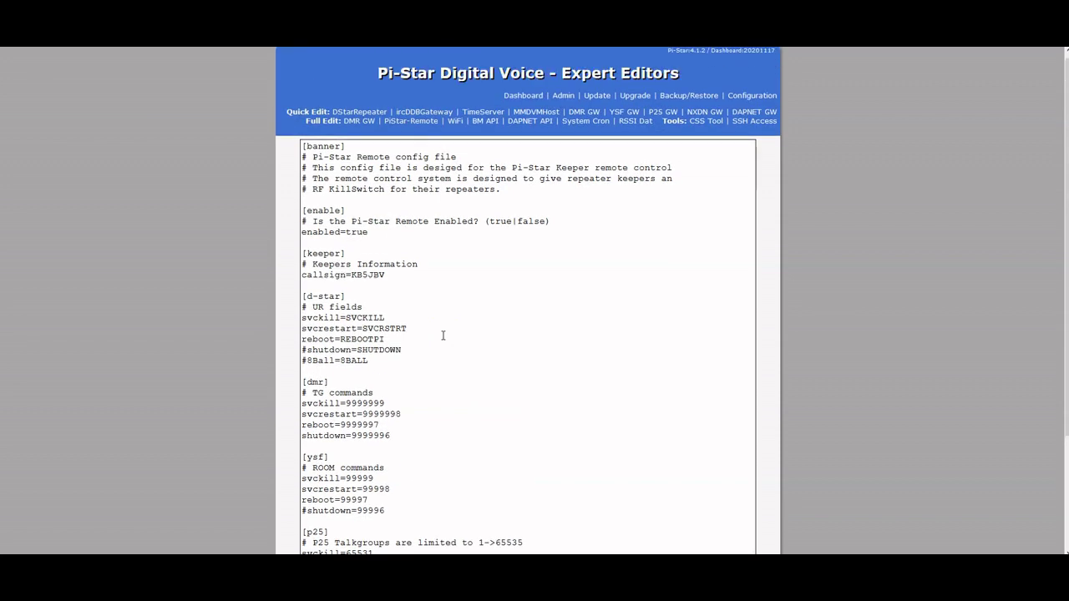